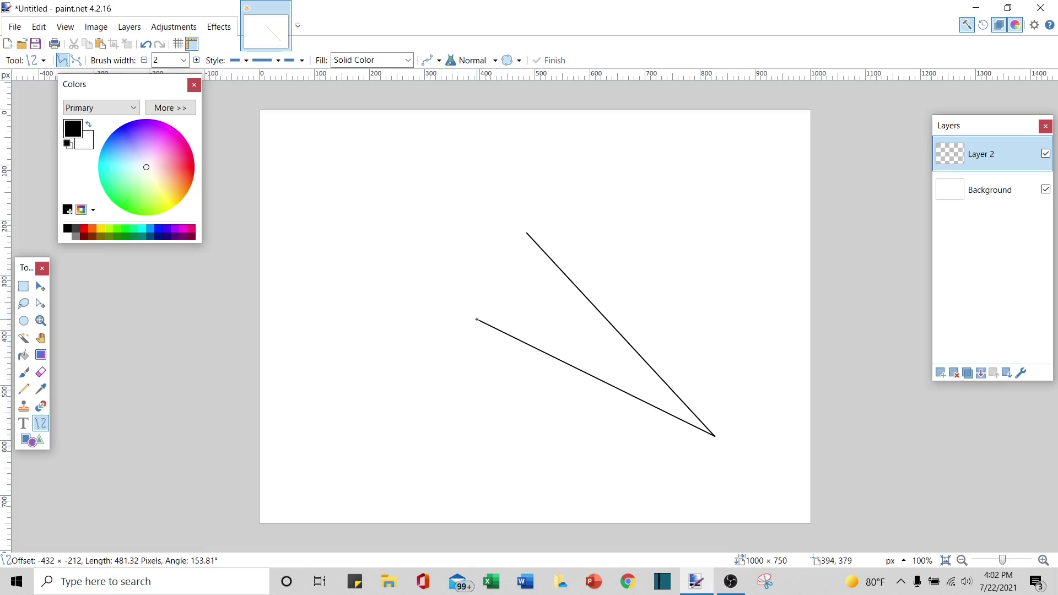
- Complete a second straight line about 481 pixels long at about 154° from the first line's lower-right endpoint
left_click_drag(476, 319, 477, 319)
key("Return")
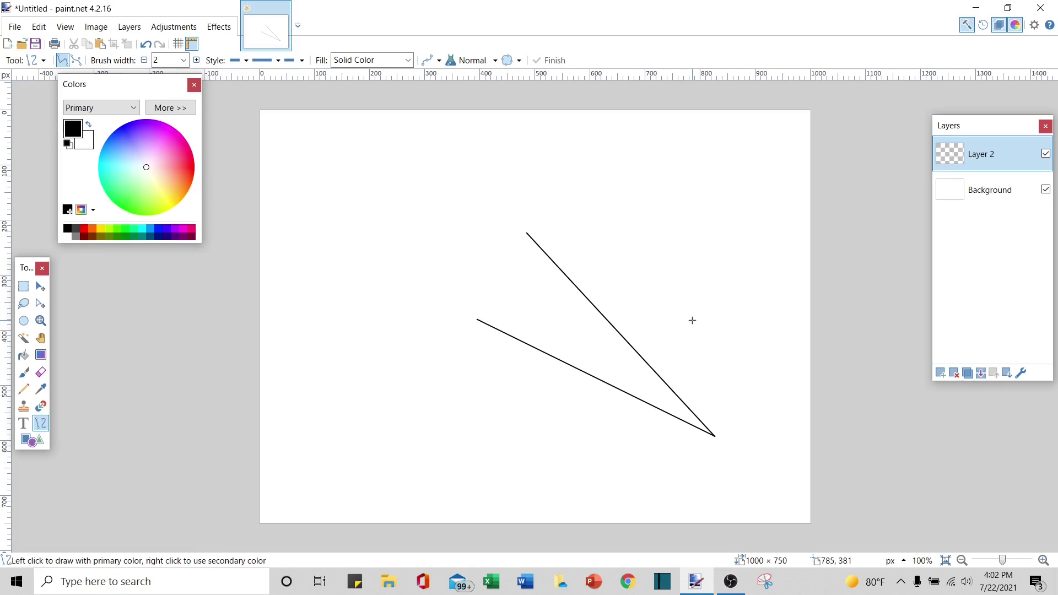
- Draw an ellipse about 86 × 180 pixels, rotated about 33°, so it closes the open end between the two lines
left_click(32, 440)
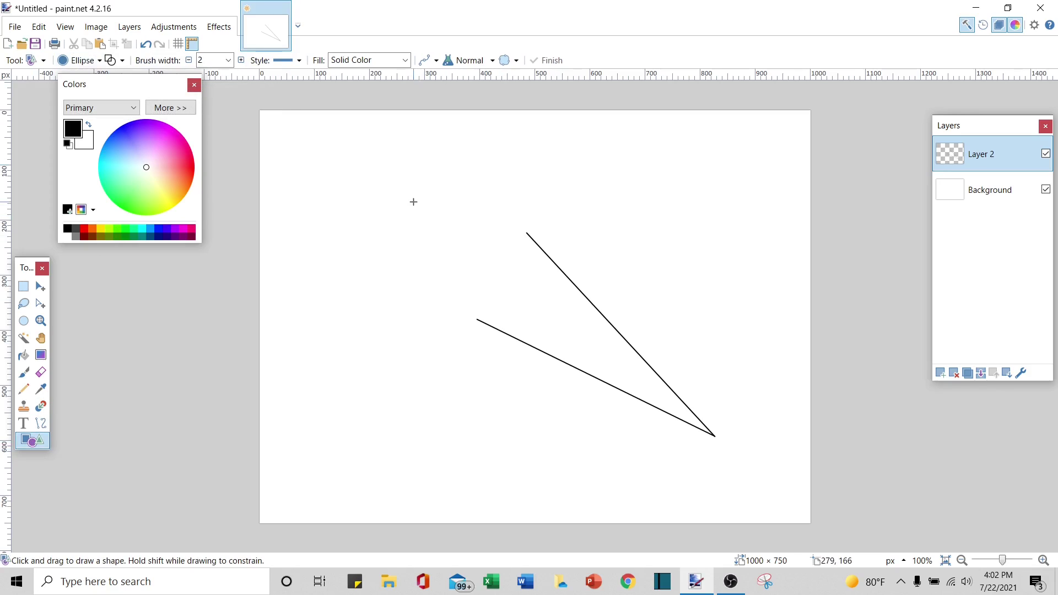
left_click_drag(414, 202, 461, 305)
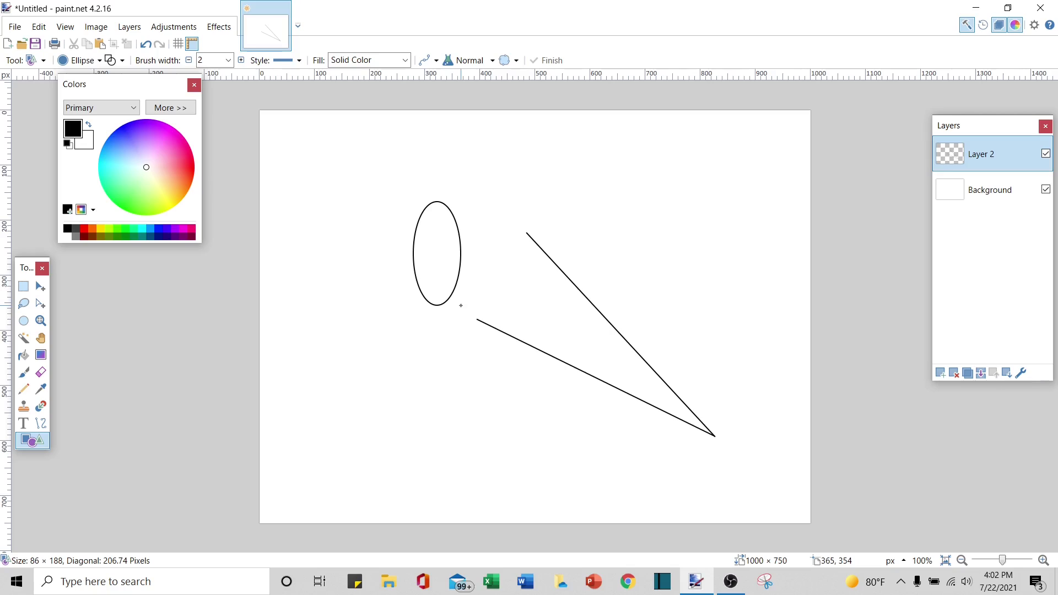
left_click_drag(468, 217, 516, 257)
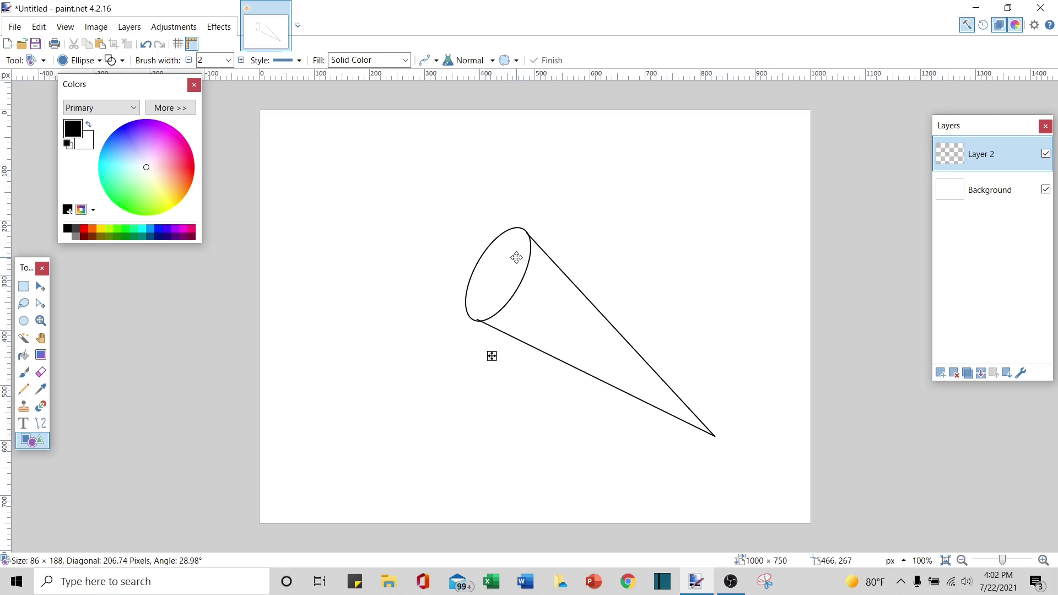
left_click_drag(473, 321, 475, 319)
left_click_drag(523, 229, 556, 224)
left_click_drag(512, 252, 513, 255)
left_click_drag(473, 318, 471, 316)
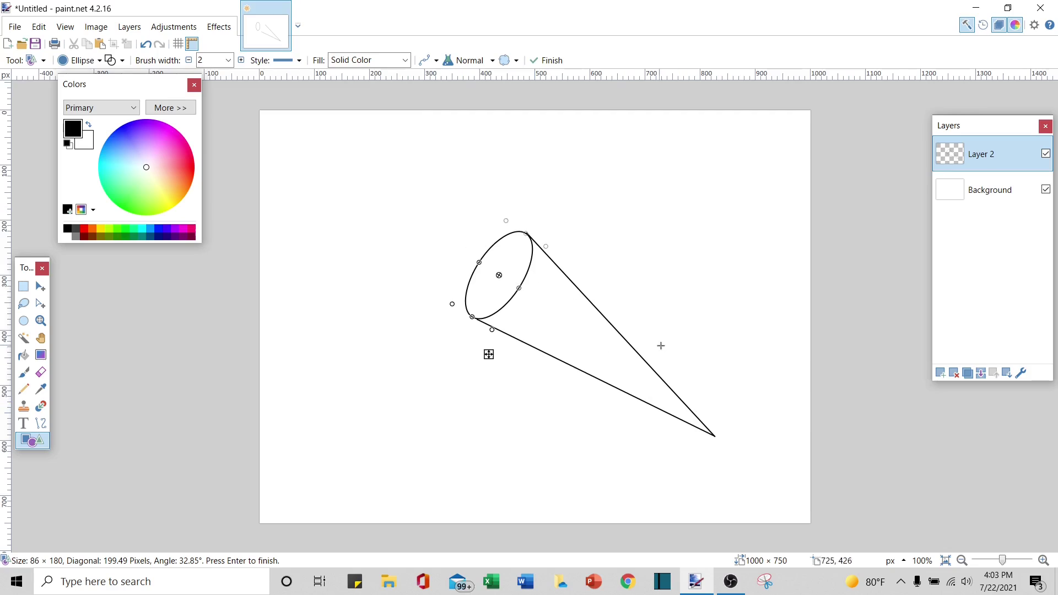
left_click(655, 242)
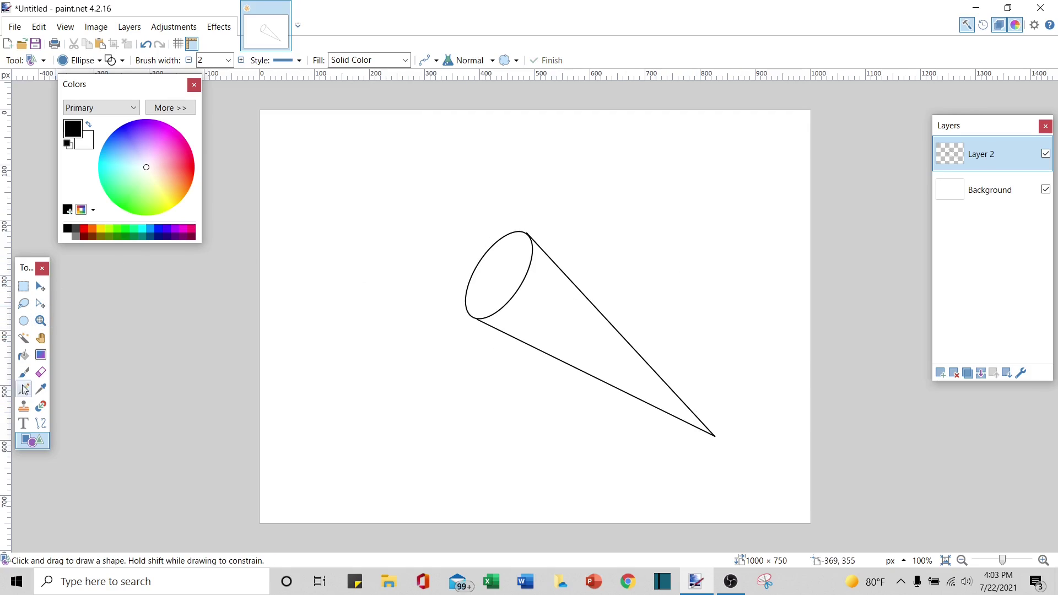
- Draw a straight centre line about 714 pixels long from the lines' shared vertex through the ellipse and out beyond it
left_click(44, 425)
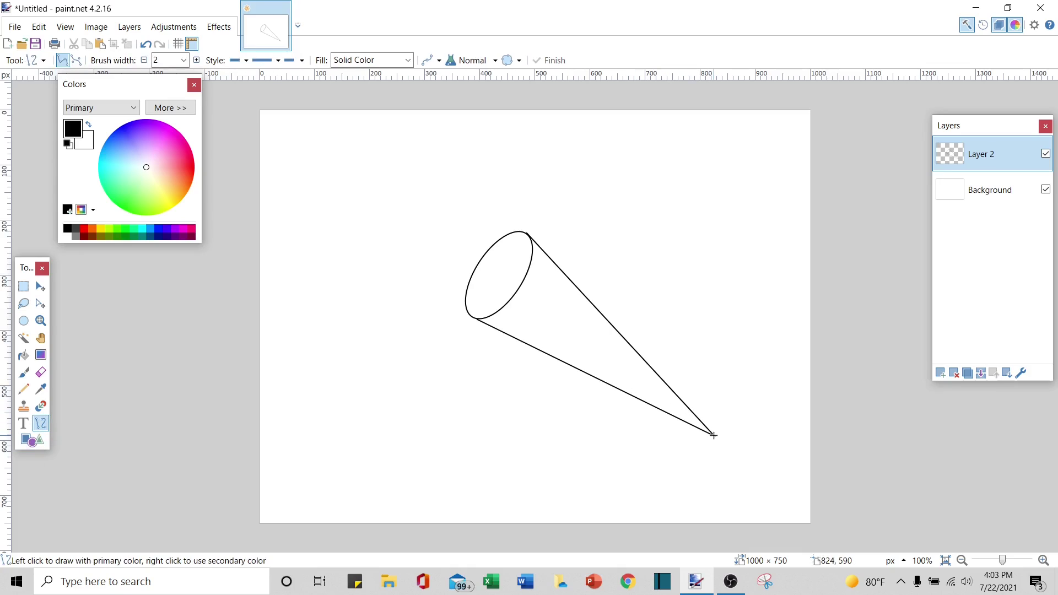
mouse_move(714, 435)
left_mouse_down()
mouse_move(637, 390)
mouse_move(543, 302)
mouse_move(400, 199)
left_mouse_up()
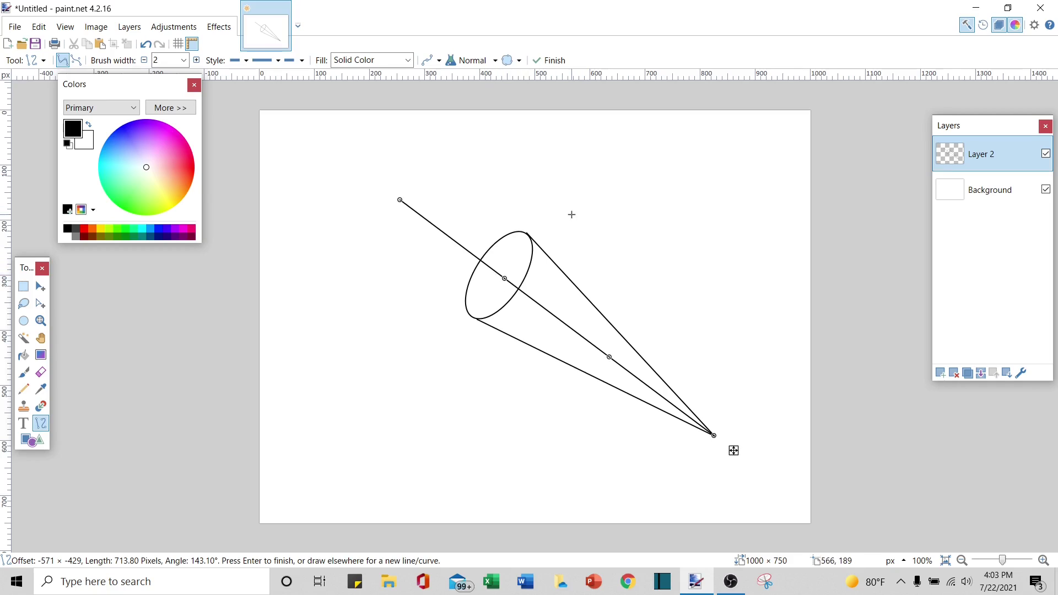
key("Return")
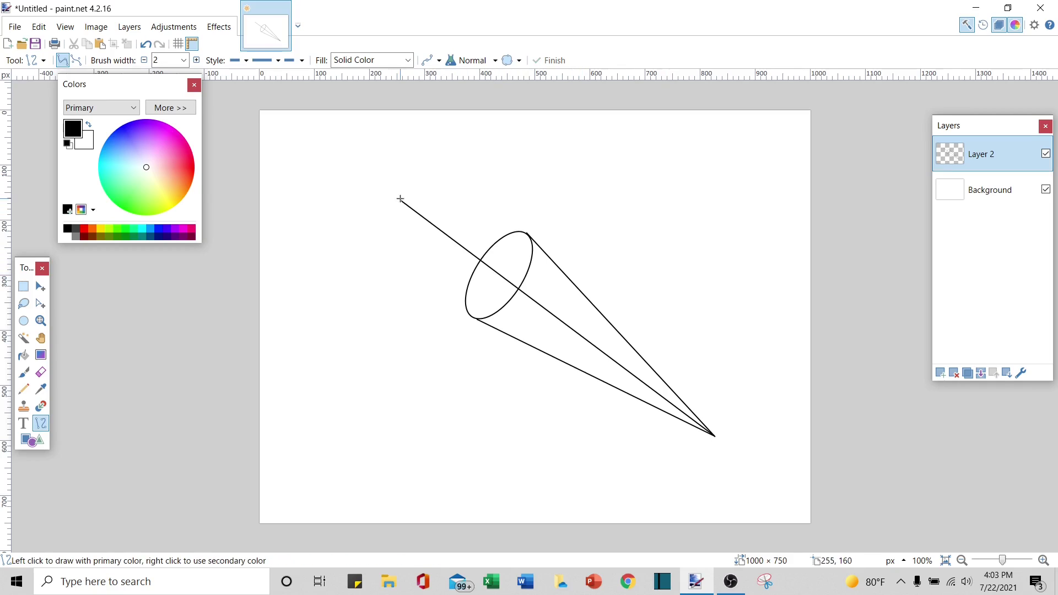
- Draw two outward-bowed curves, about 240 and 243 pixels long, from the centre line's upper-left end to the ellipse's upper and lower ends
left_click_drag(400, 200, 443, 208)
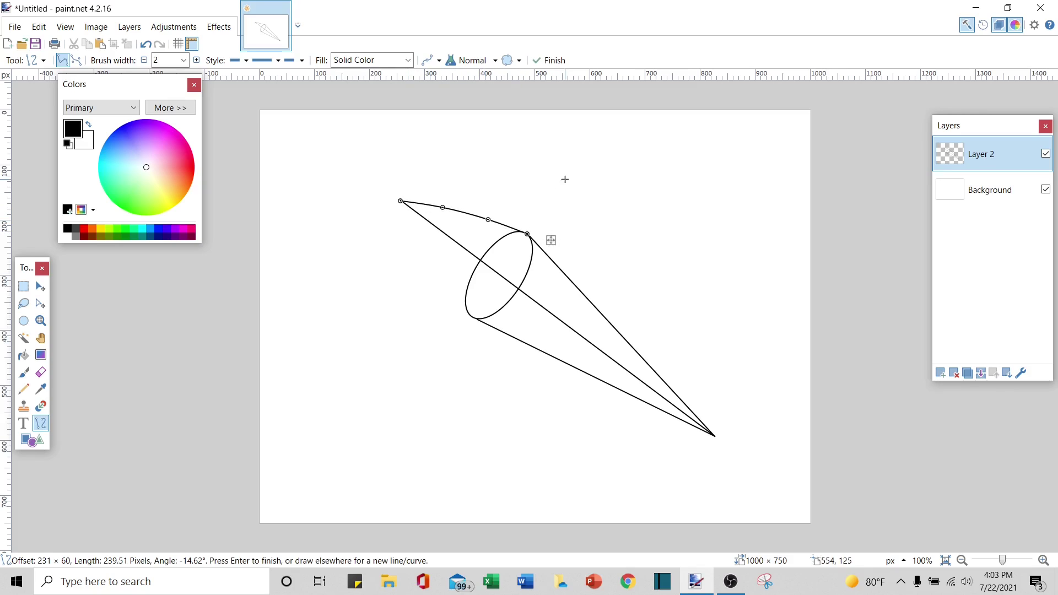
key("Return")
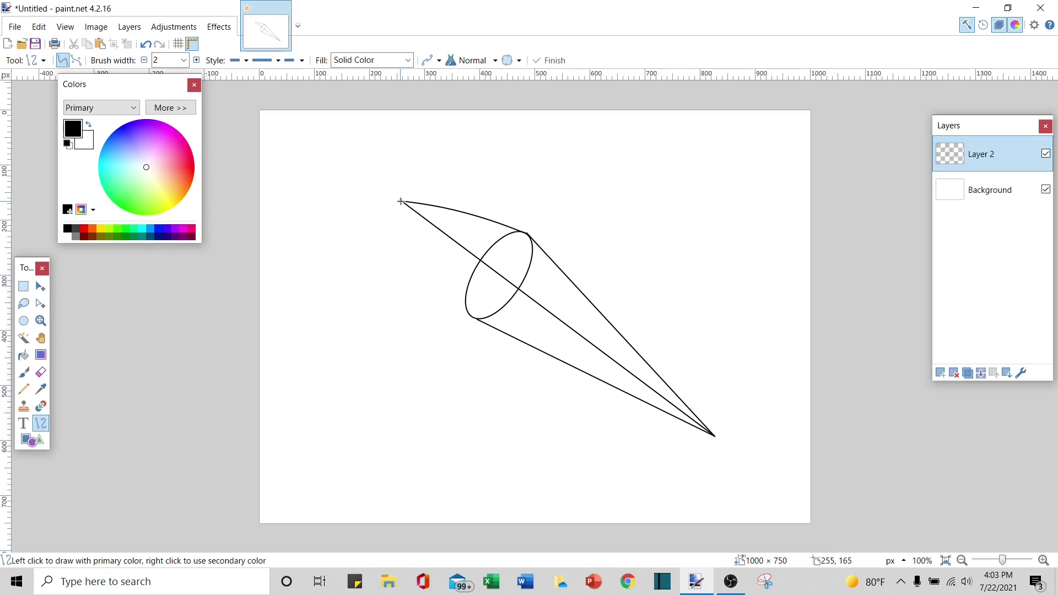
left_click_drag(402, 202, 471, 315)
left_click_drag(449, 275, 440, 277)
left_click_drag(424, 239, 417, 241)
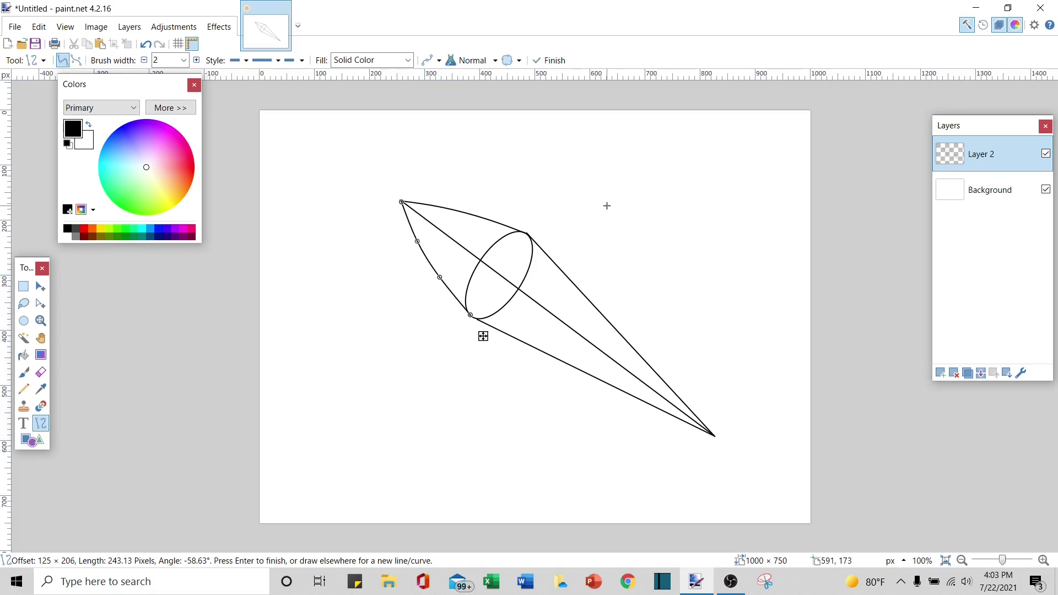
key("Return")
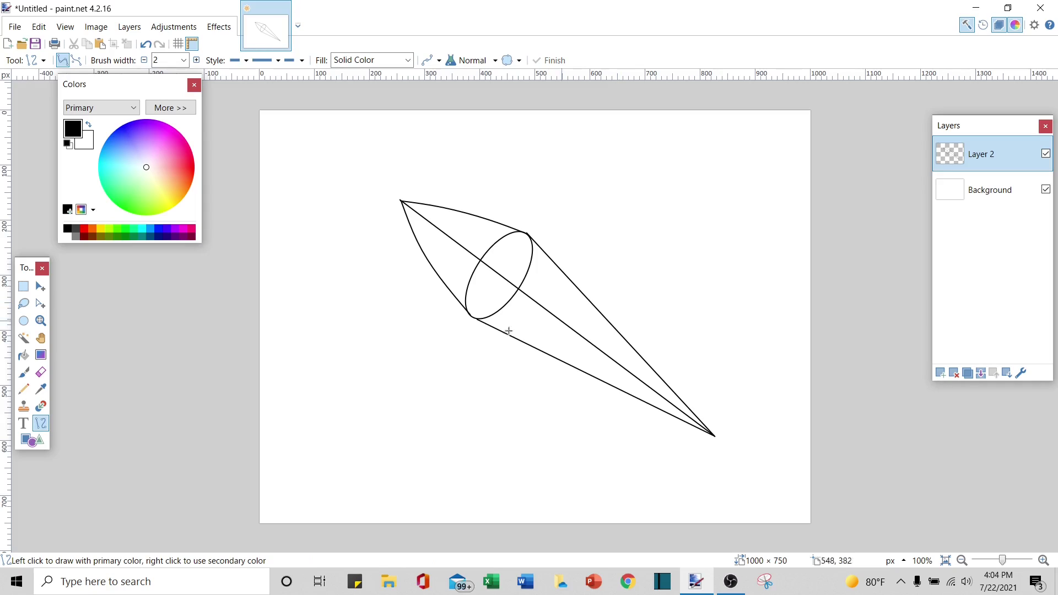
- With a 10-pixel eraser, remove the ellipse's upper-left arc and the centre line between the upper-left tip and the remaining arc
left_click(41, 373)
left_click(151, 60)
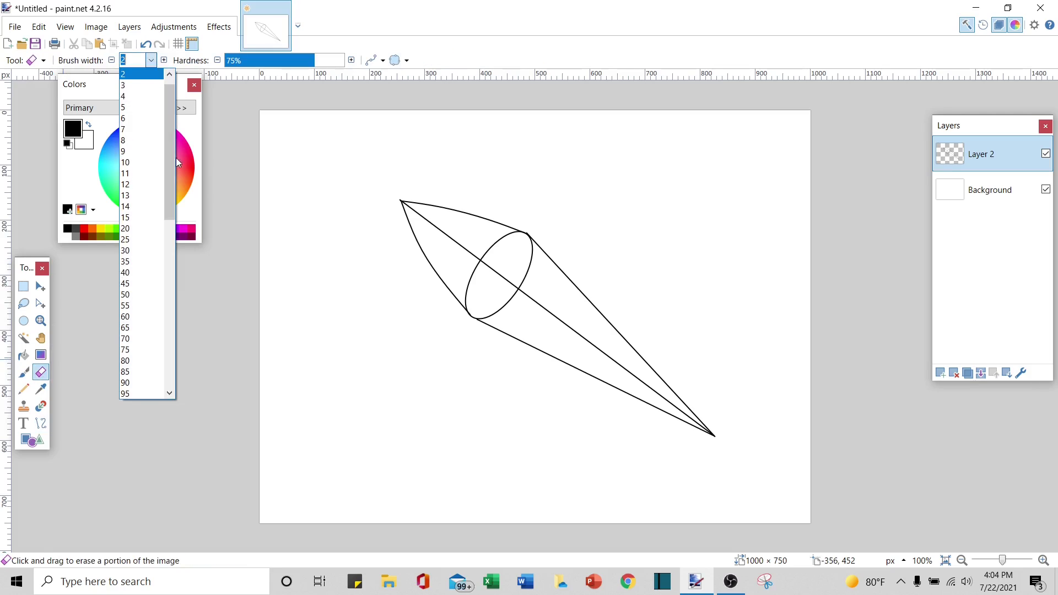
left_click(138, 159)
left_click(41, 321)
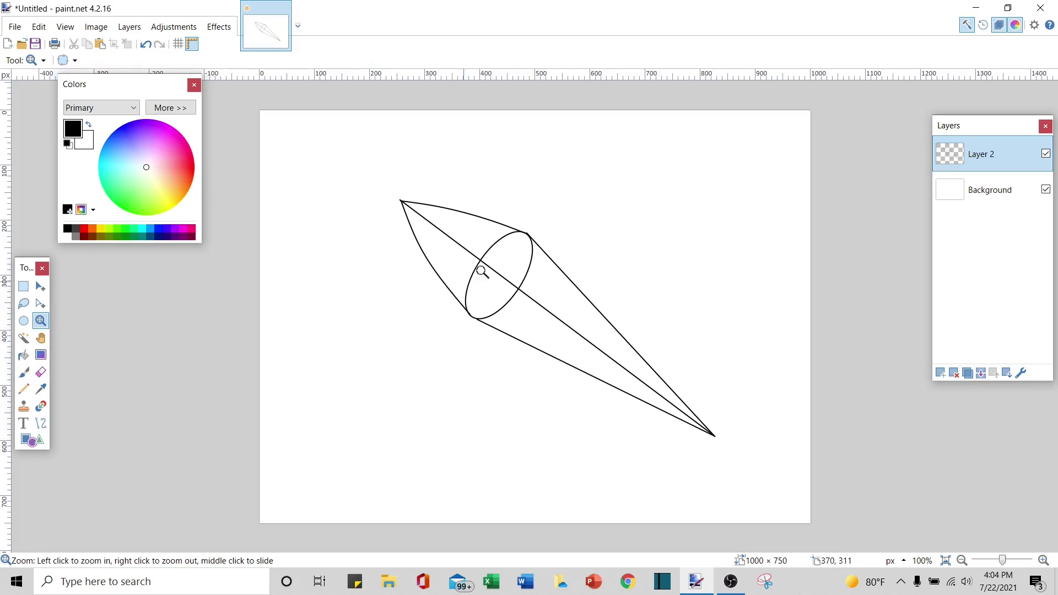
left_click_drag(580, 357, 580, 357)
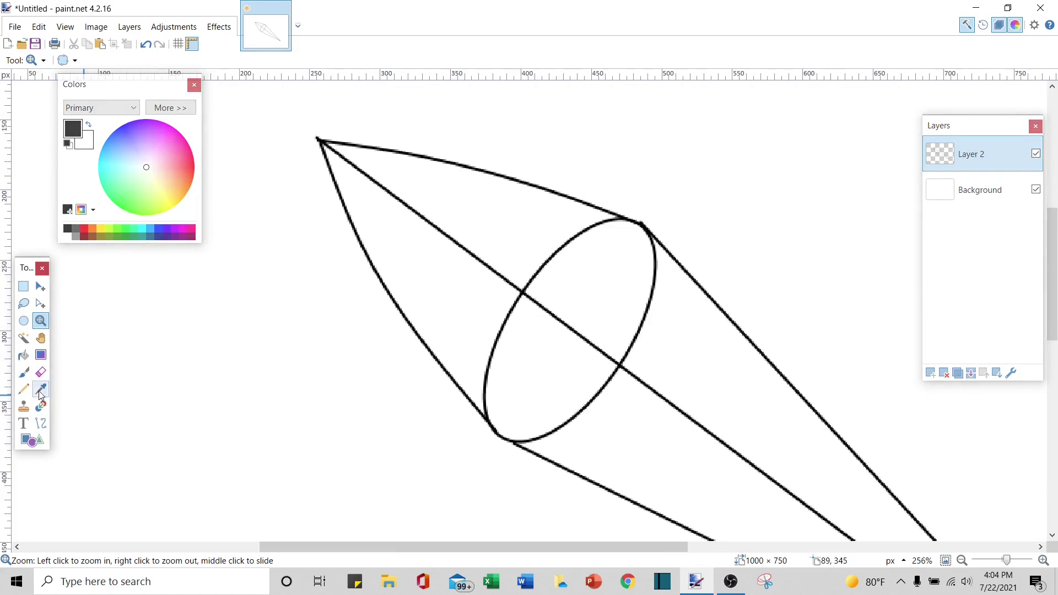
left_click(41, 373)
mouse_move(337, 156)
left_mouse_down()
mouse_move(326, 144)
mouse_move(523, 295)
left_mouse_up()
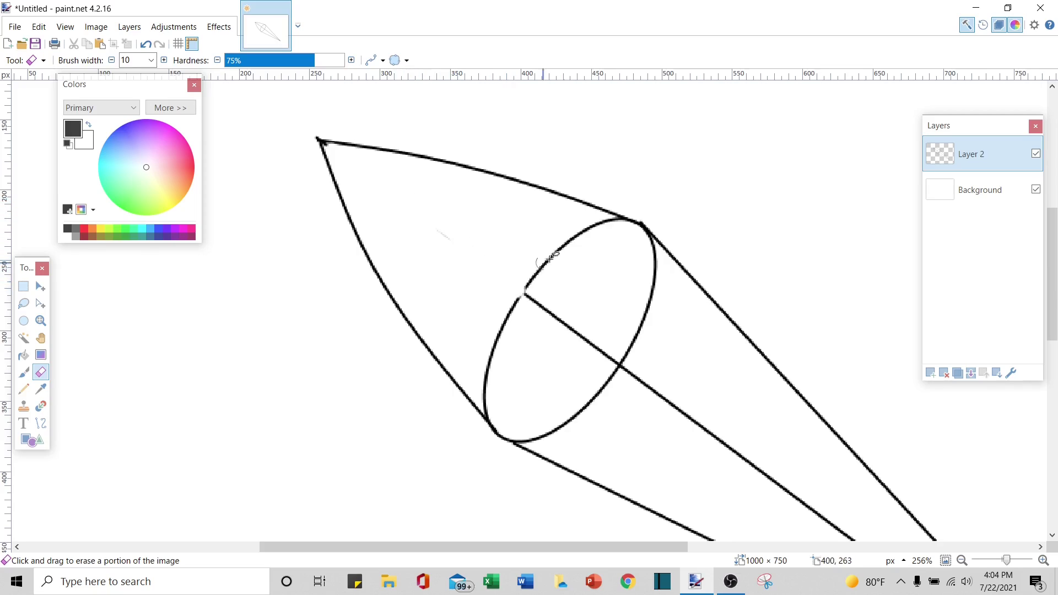
mouse_move(601, 226)
left_mouse_down()
mouse_move(560, 241)
mouse_move(512, 302)
mouse_move(487, 374)
mouse_move(491, 411)
left_mouse_up()
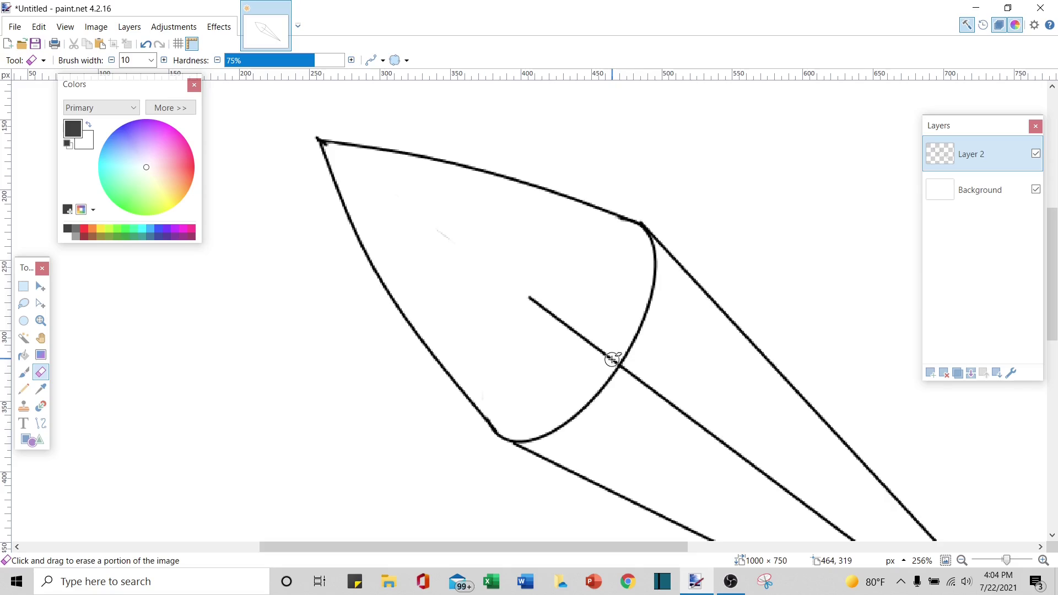
left_click_drag(610, 360, 531, 300)
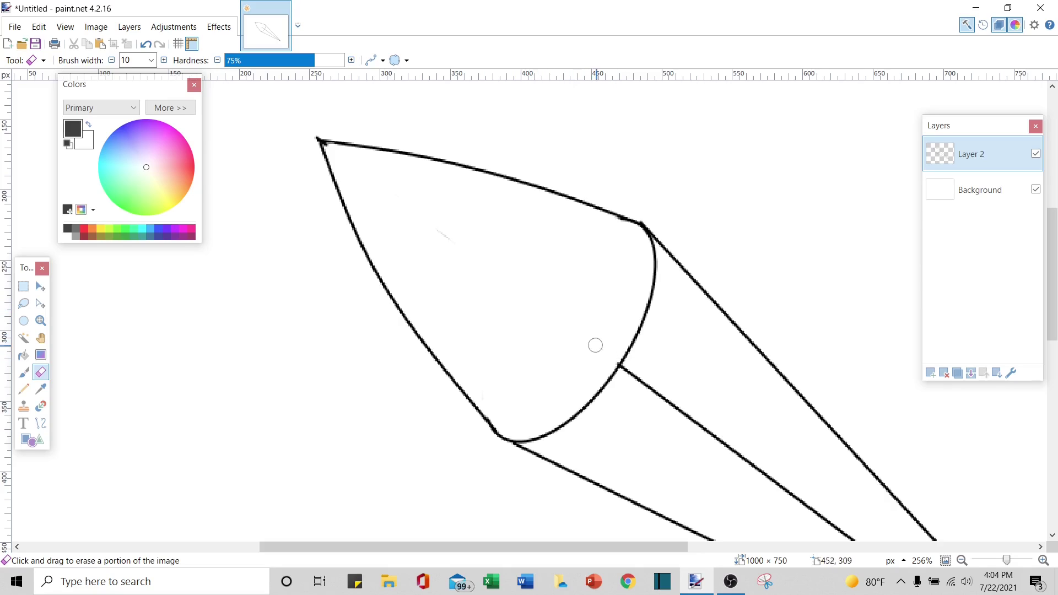
- Erase the centre line from the ellipse's remaining arc down the long cone, leaving only a short piece at the lower-right vertex
left_click_drag(628, 371, 743, 456)
scroll(755, 413, "down", 3)
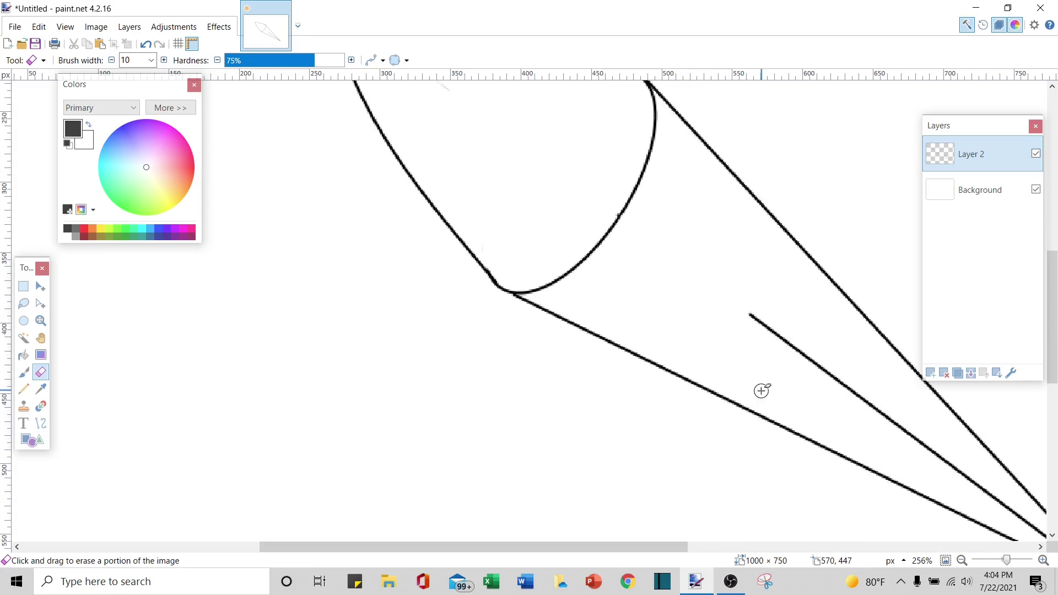
mouse_move(628, 545)
left_mouse_down()
mouse_move(693, 559)
mouse_move(751, 490)
left_mouse_up()
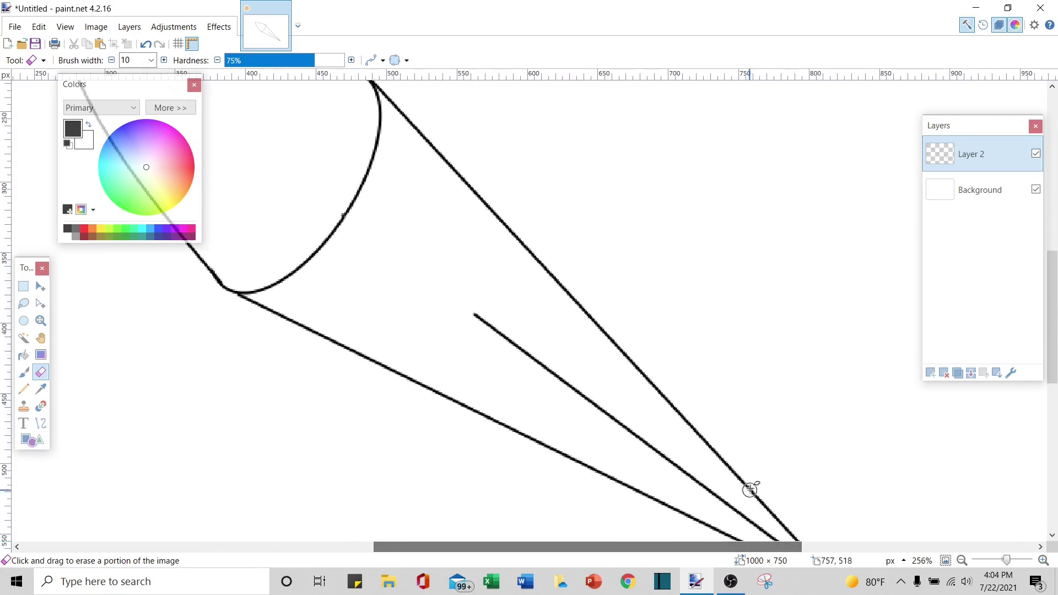
scroll(606, 308, "down", 3)
mouse_move(469, 191)
left_mouse_down()
mouse_move(802, 444)
mouse_move(666, 337)
left_mouse_up()
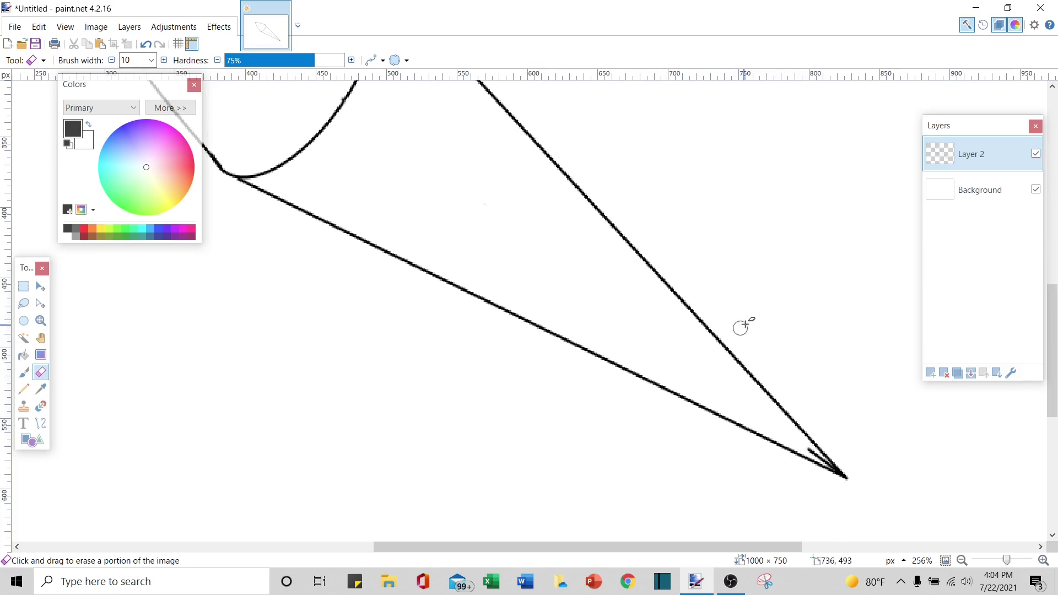
scroll(744, 319, "up", 5)
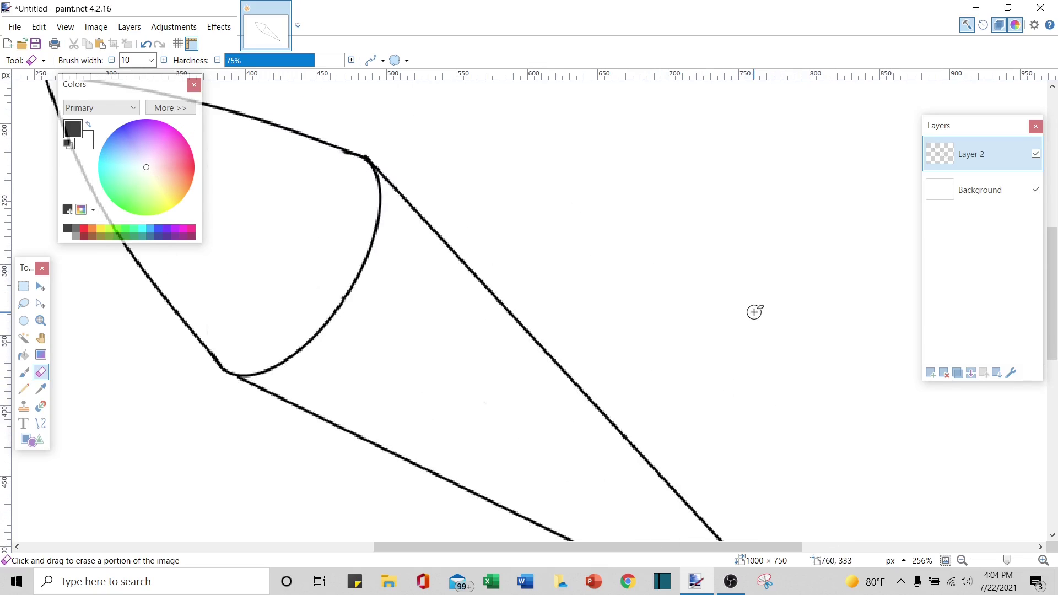
left_click(45, 316)
right_click(435, 330)
right_click(435, 330)
scroll(495, 374, "down", 1)
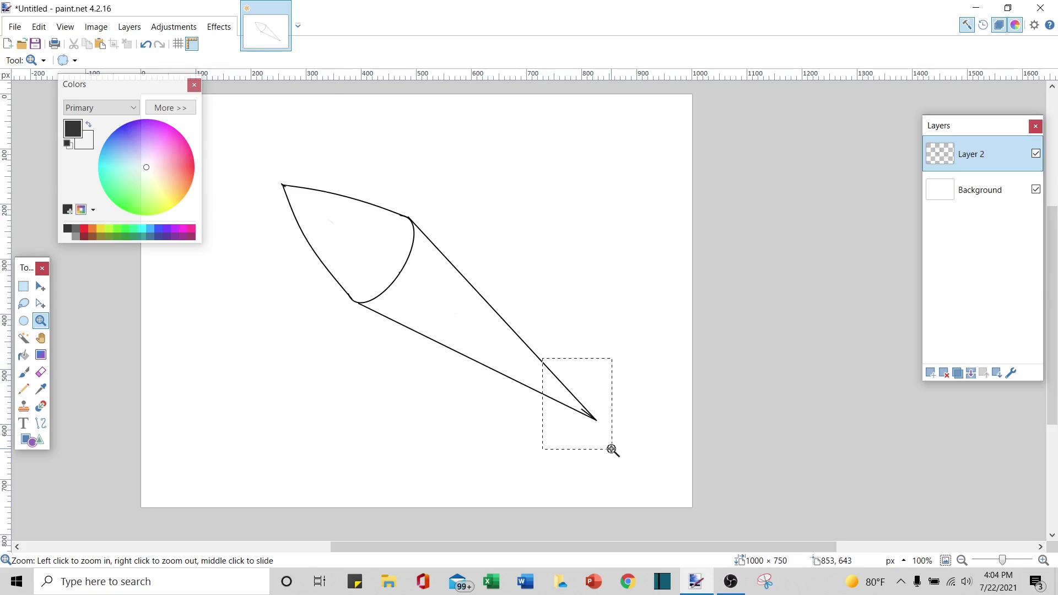
- Draw a line about 34 pixels long across the cone just before its lower-right vertex, joining the two long edges
left_click_drag(612, 449, 612, 449)
scroll(590, 427, "up", 4)
right_click(370, 385)
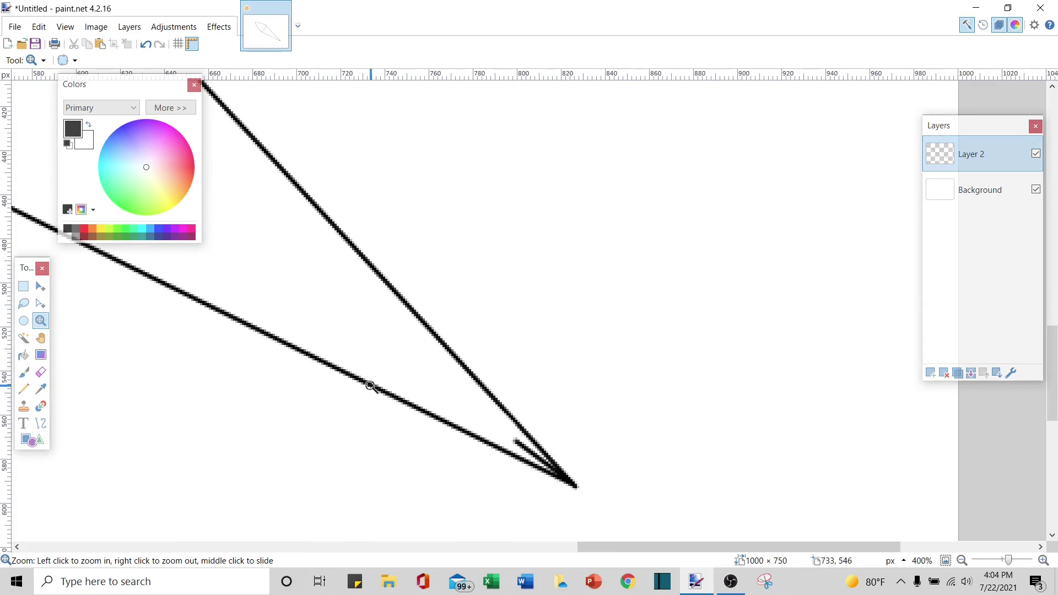
right_click(370, 385)
left_click_drag(633, 546, 538, 550)
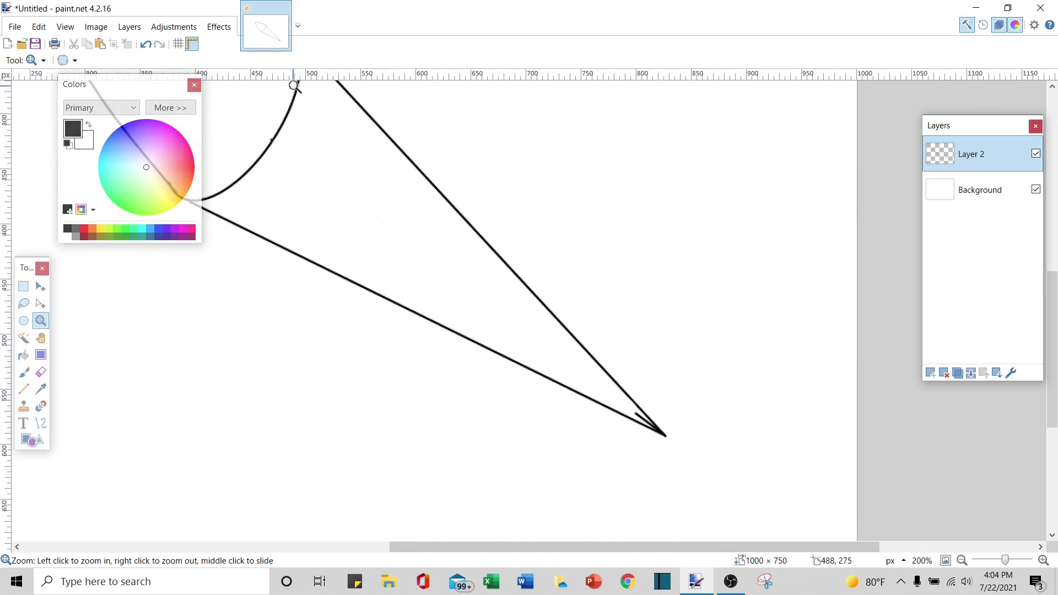
left_click(41, 423)
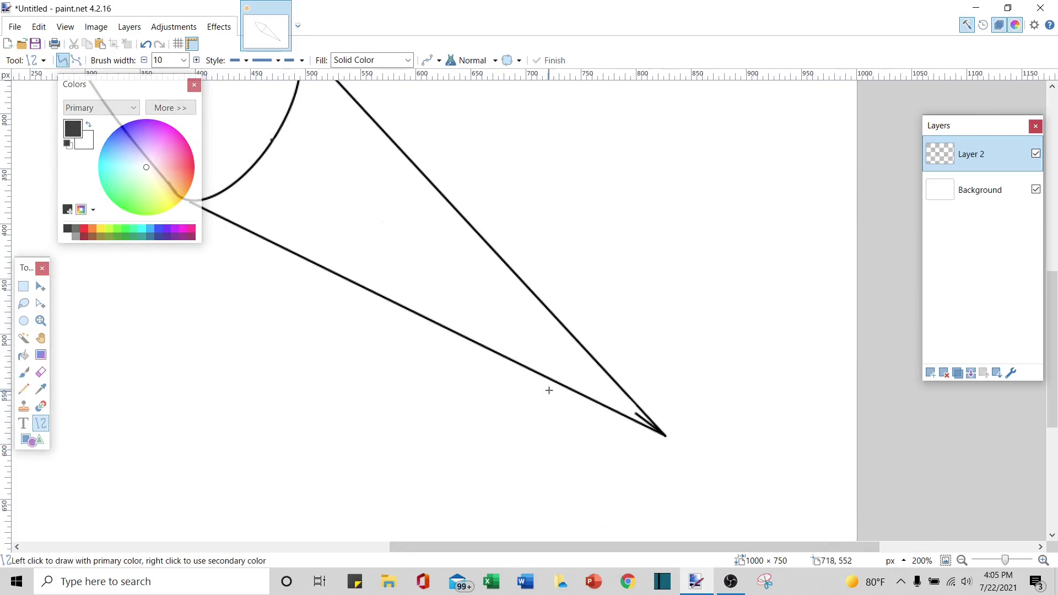
left_click(574, 390)
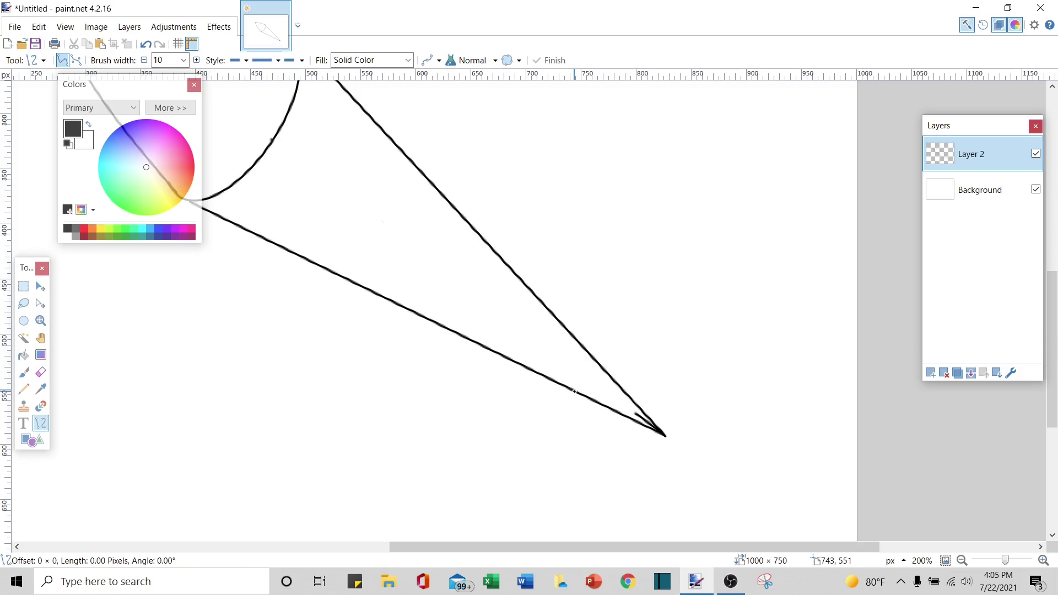
left_click_drag(574, 391, 596, 362)
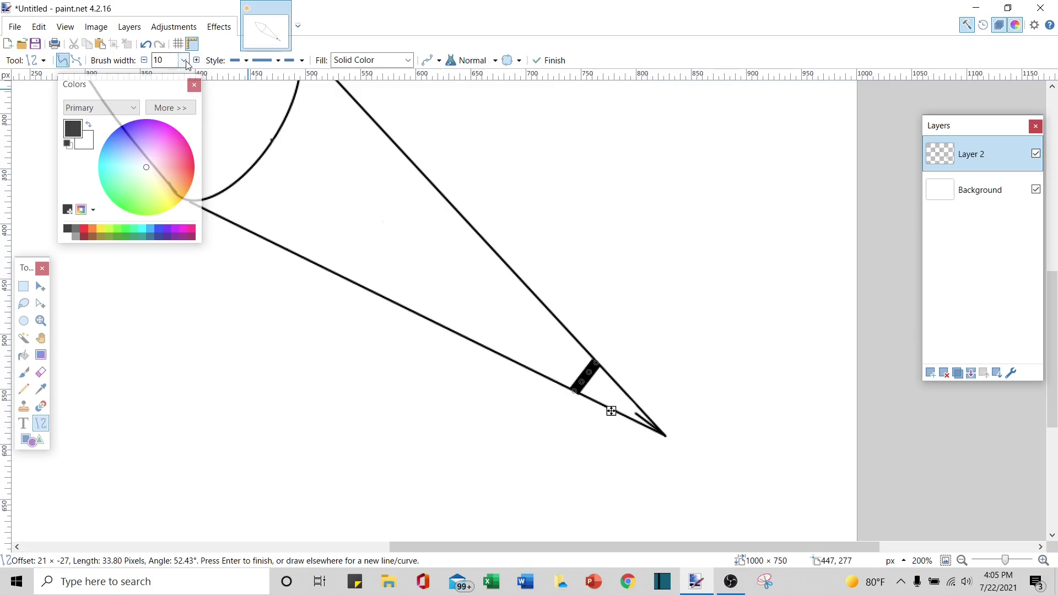
- Set the short cross line's width to 2 and bend it into an arc bulging toward the lower-right vertex
left_click(184, 61)
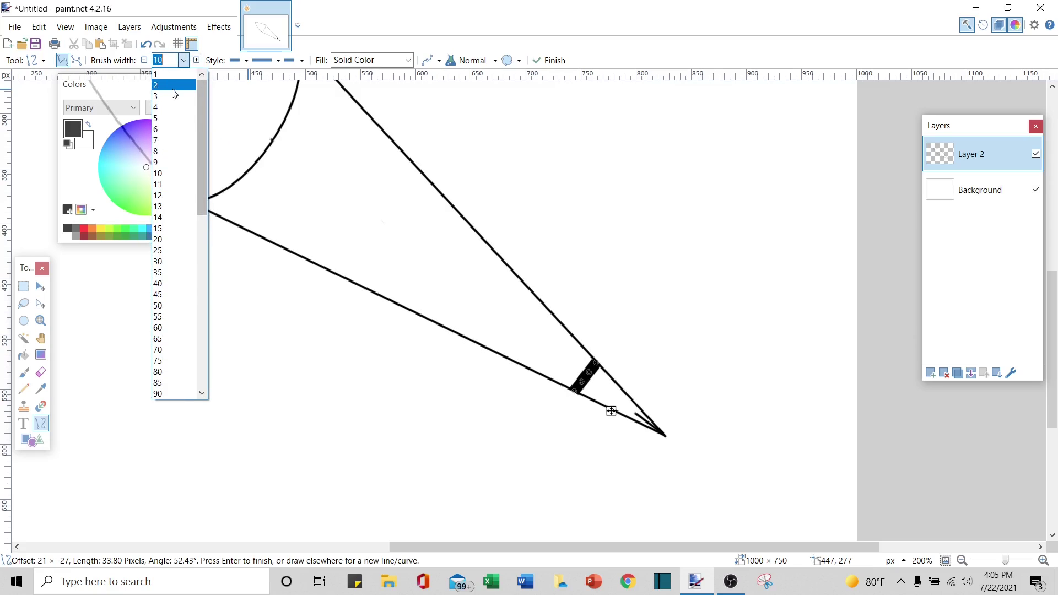
left_click(172, 89)
left_click_drag(584, 383, 596, 373)
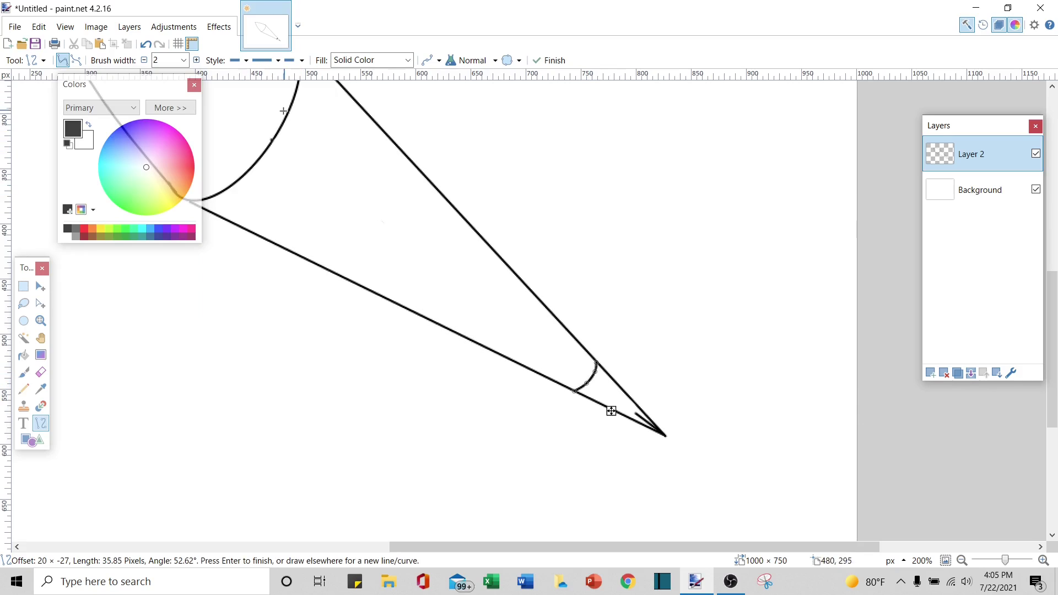
key("Return")
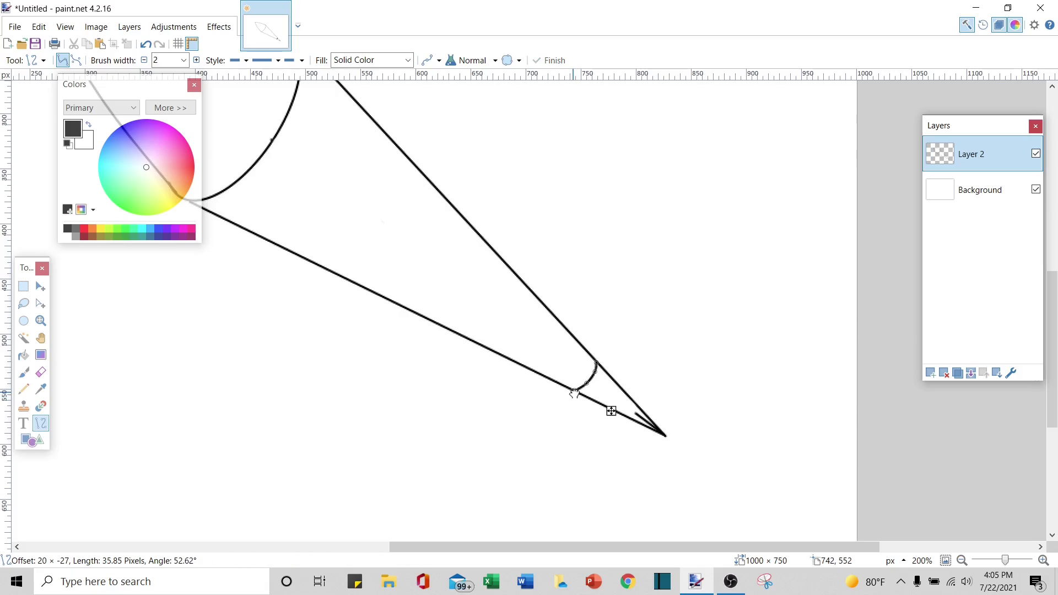
mouse_move(577, 394)
left_mouse_down()
mouse_move(595, 365)
mouse_move(575, 393)
left_mouse_up()
key("Return")
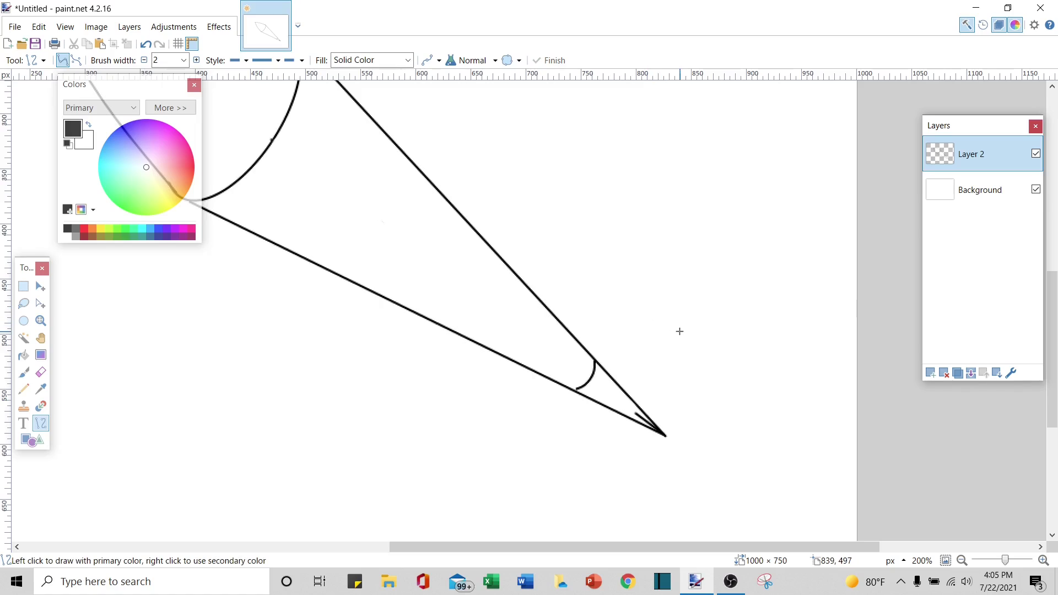
- Draw two short lines from the small arc's ends back toward the cone's wide end, just inside the long edges
key("b")
scroll(679, 332, "up", 2)
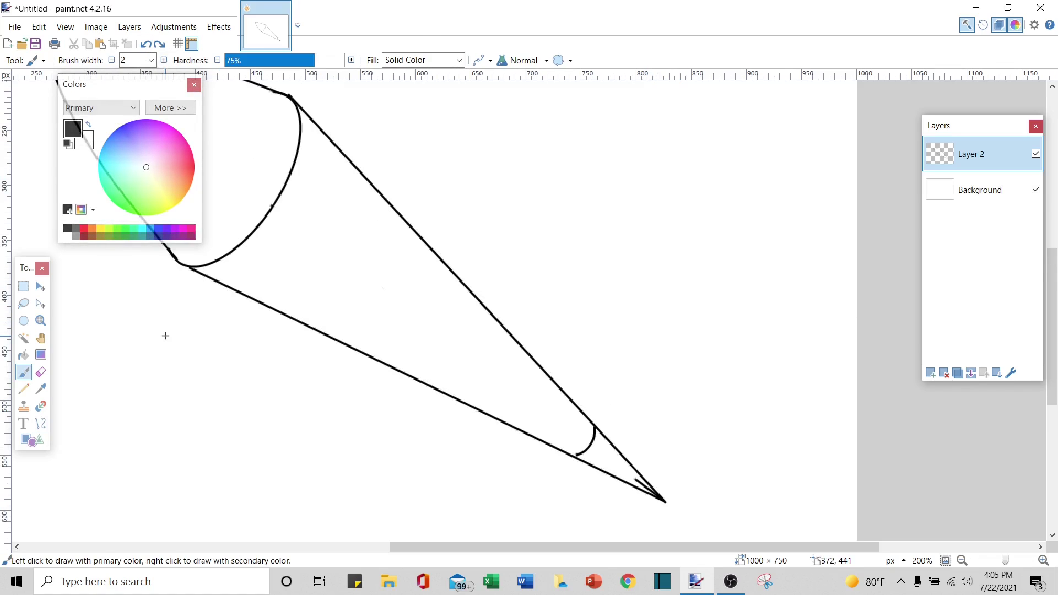
left_click(45, 422)
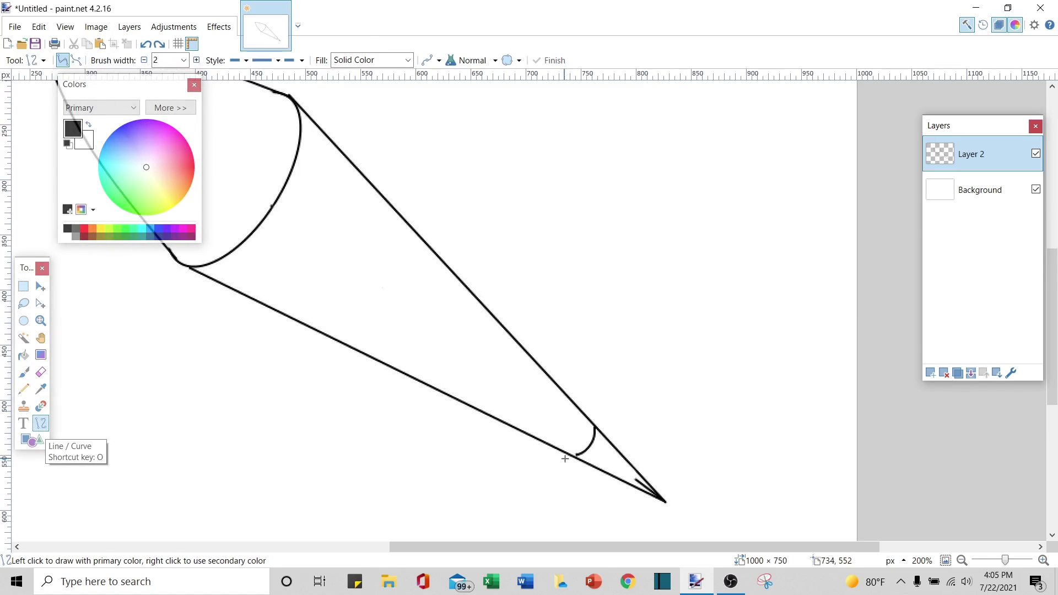
mouse_move(579, 453)
left_mouse_down()
mouse_move(561, 444)
mouse_move(590, 423)
mouse_move(579, 416)
left_mouse_up()
left_click(615, 386)
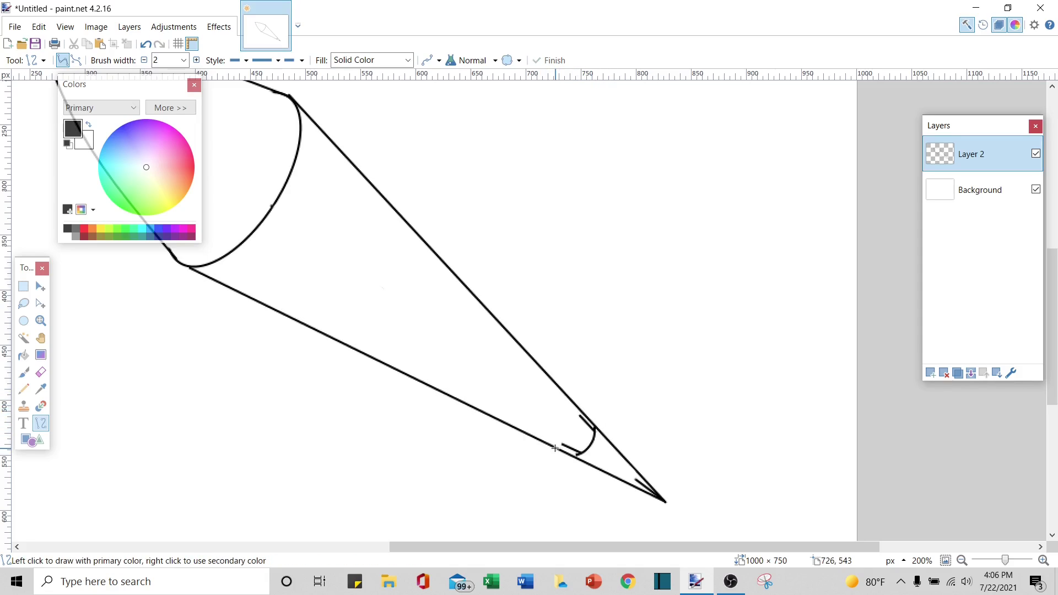
- Draw a line about 46 pixels long across the cone at the two short lines' free ends and bend it toward the lower-right vertex
mouse_move(554, 448)
left_mouse_down()
mouse_move(583, 408)
mouse_move(555, 450)
left_mouse_up()
left_click_drag(581, 409, 580, 408)
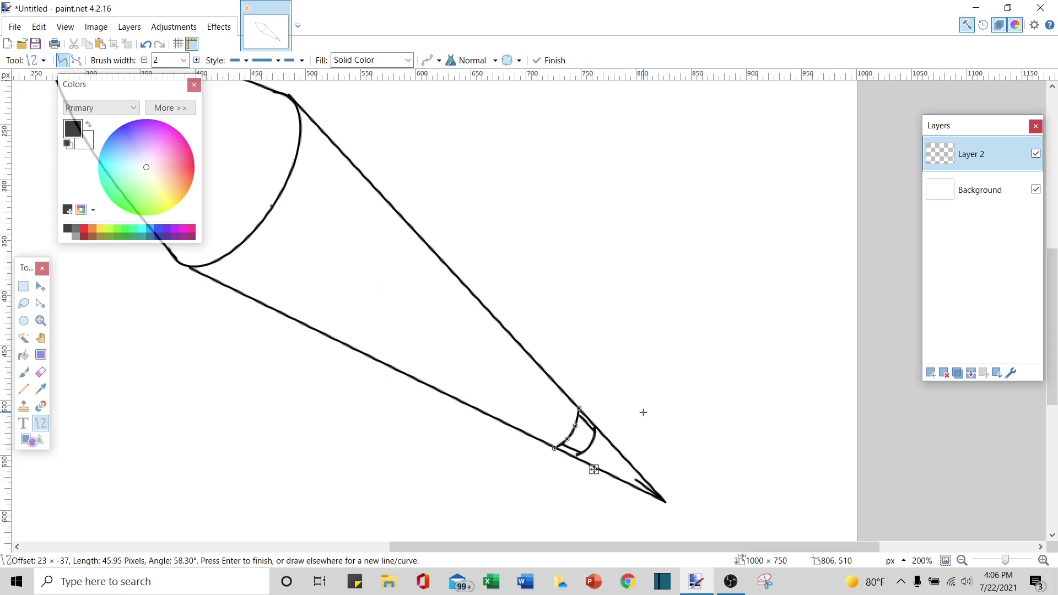
key("Return")
scroll(666, 419, "down", 3)
scroll(666, 418, "up", 3)
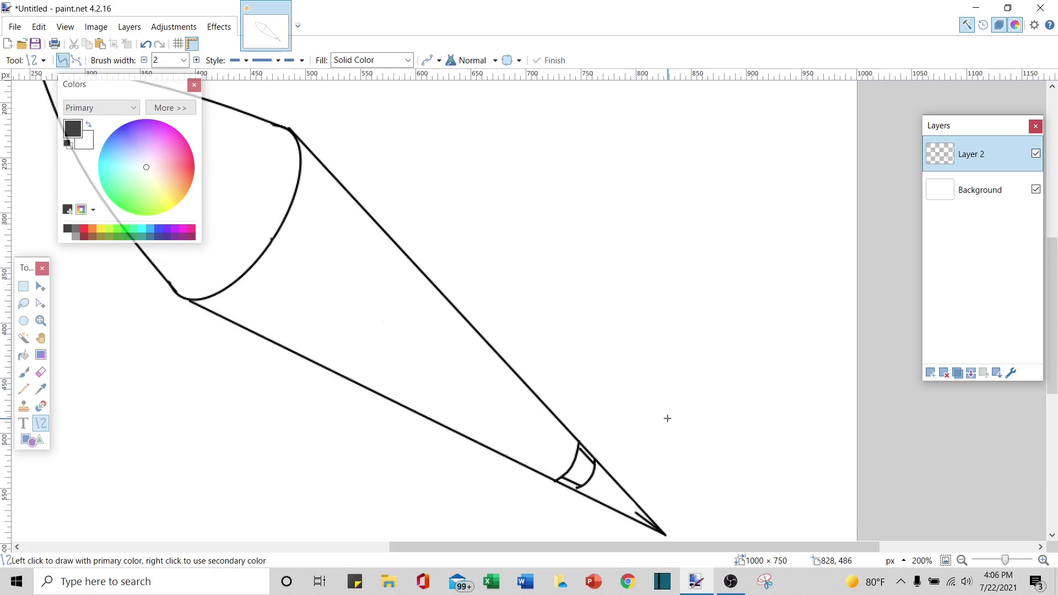
- Erase both outer cone edges between the two arcs with the 2-pixel eraser, keeping the short inner lines as the neck
left_click(40, 321)
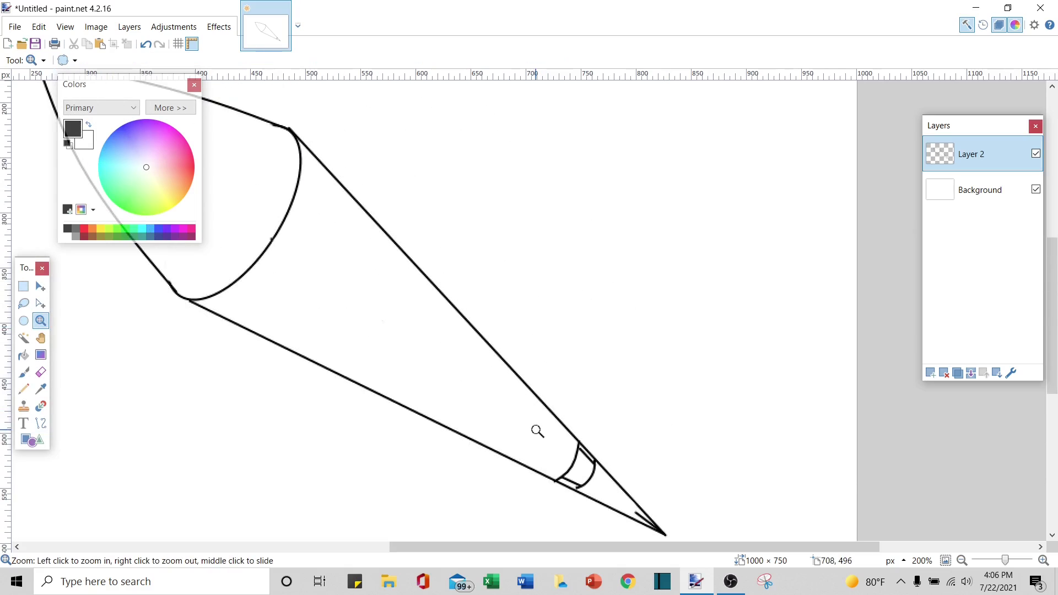
left_click_drag(537, 421, 634, 501)
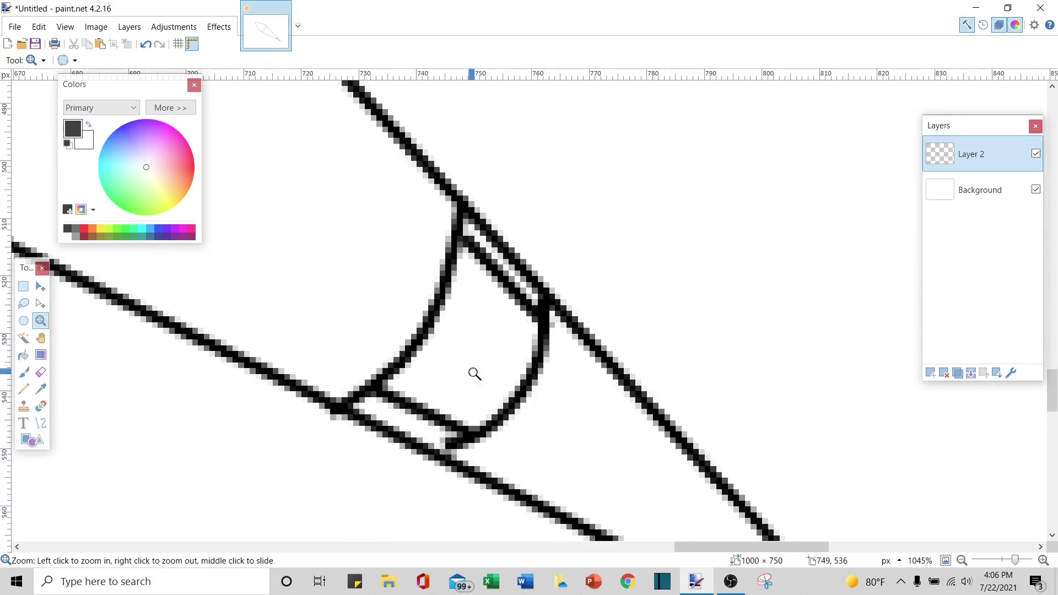
left_click(40, 372)
mouse_move(484, 227)
left_mouse_down()
mouse_move(476, 209)
mouse_move(478, 229)
mouse_move(533, 283)
mouse_move(523, 255)
mouse_move(508, 252)
mouse_move(496, 228)
mouse_move(541, 298)
left_mouse_up()
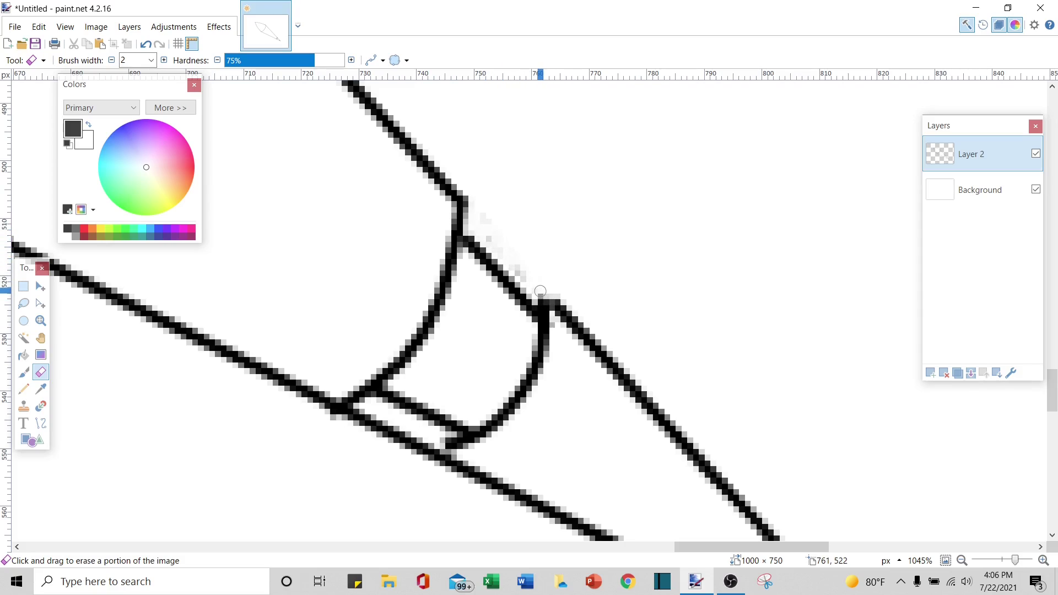
scroll(585, 272, "down", 2)
mouse_move(450, 337)
left_mouse_down()
mouse_move(429, 368)
mouse_move(426, 345)
mouse_move(394, 346)
mouse_move(346, 324)
mouse_move(359, 316)
mouse_move(354, 327)
mouse_move(421, 356)
mouse_move(430, 343)
mouse_move(457, 367)
left_mouse_up()
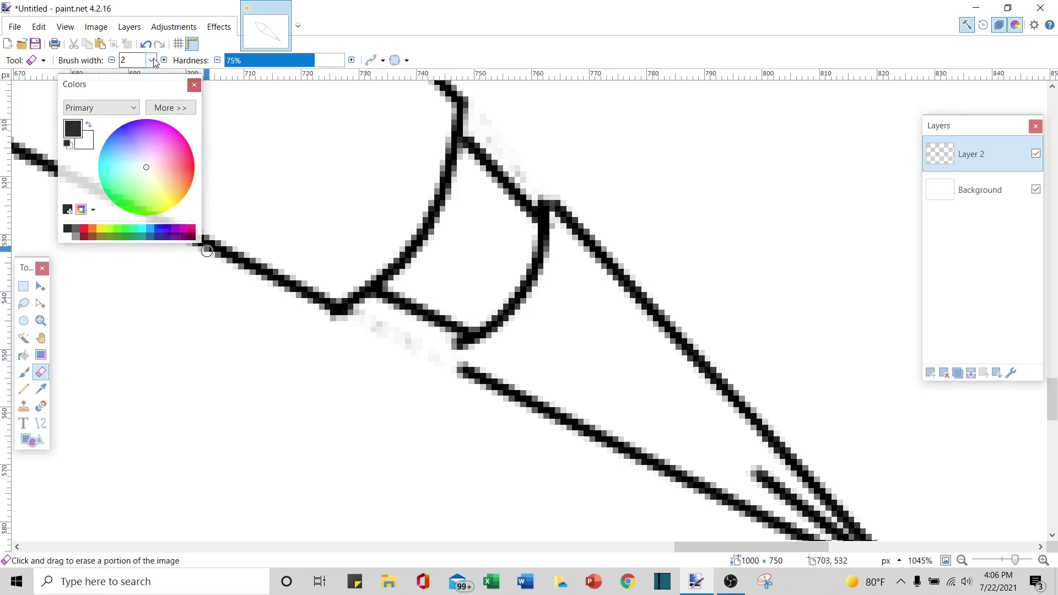
- With a 7-pixel eraser, clean up the residue beside the neck and trim the tail cone's edges where they meet the smaller arc
left_click(151, 60)
left_click(140, 134)
key("Down")
key("Down")
key("Down")
key("Down")
key("Down")
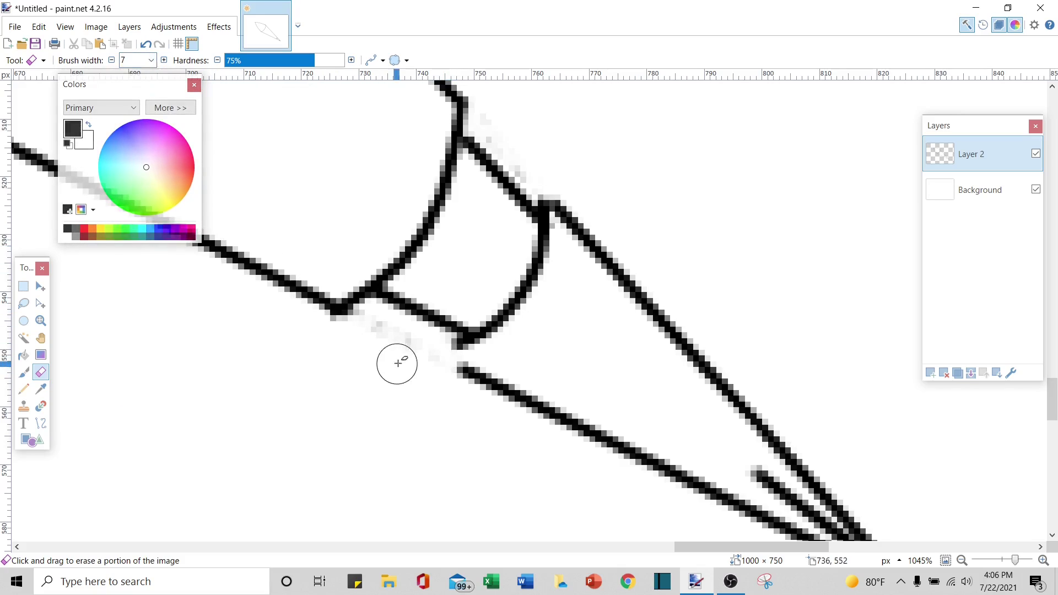
mouse_move(397, 361)
left_mouse_down()
mouse_move(377, 334)
mouse_move(448, 371)
left_mouse_up()
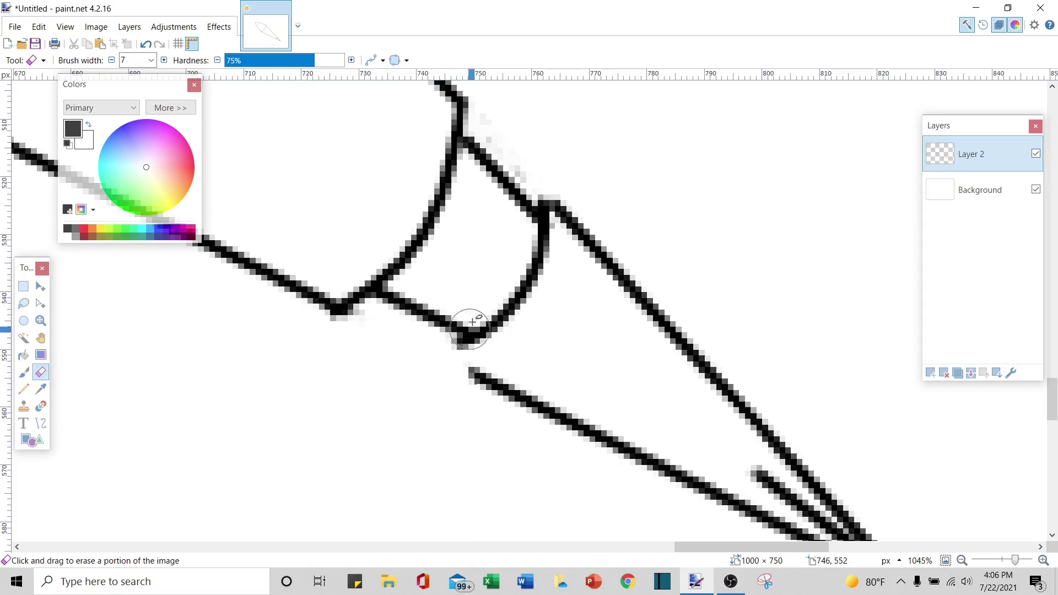
mouse_move(566, 195)
left_mouse_down()
mouse_move(497, 125)
mouse_move(540, 181)
mouse_move(600, 217)
left_mouse_up()
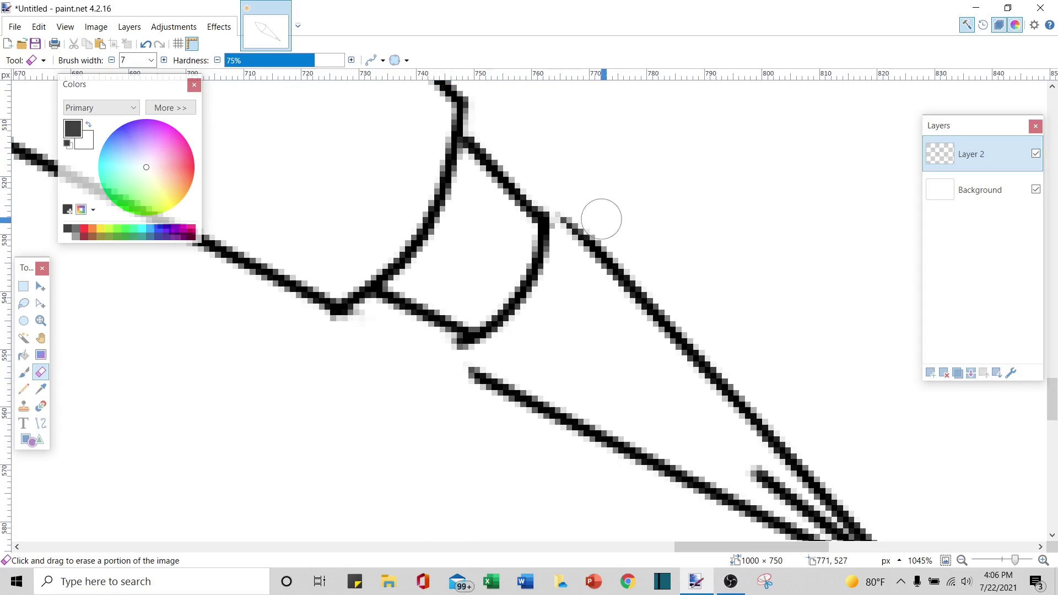
- Set the brush width to 2 and paint rounded corners joining the smaller arc's ends to the tail cone's two edges
left_click(151, 60)
left_click(138, 86)
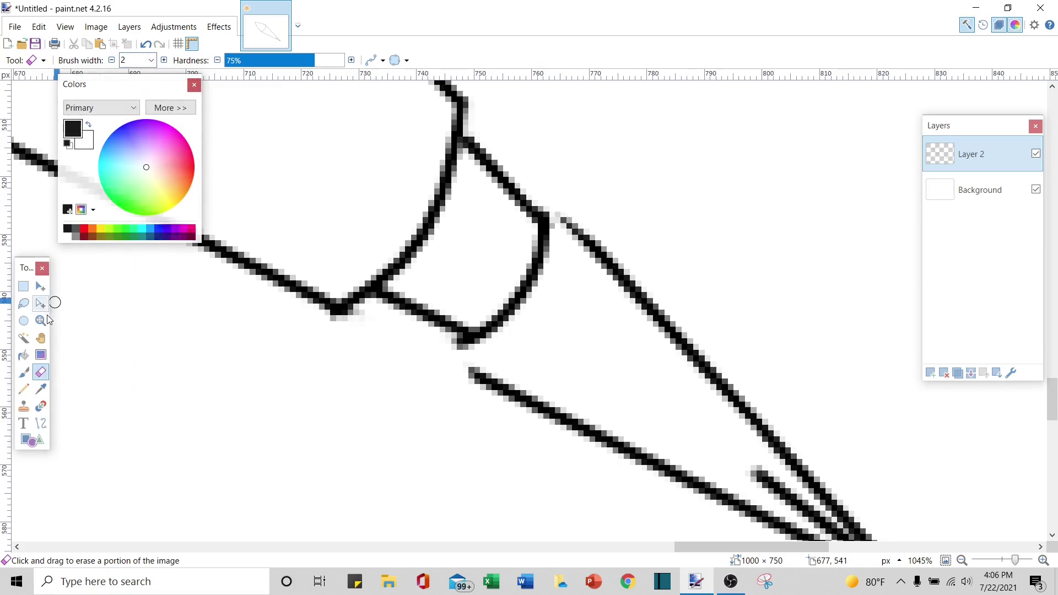
left_click(24, 373)
mouse_move(474, 332)
left_mouse_down()
mouse_move(459, 349)
mouse_move(463, 369)
mouse_move(484, 383)
left_mouse_up()
left_click_drag(541, 214, 566, 218)
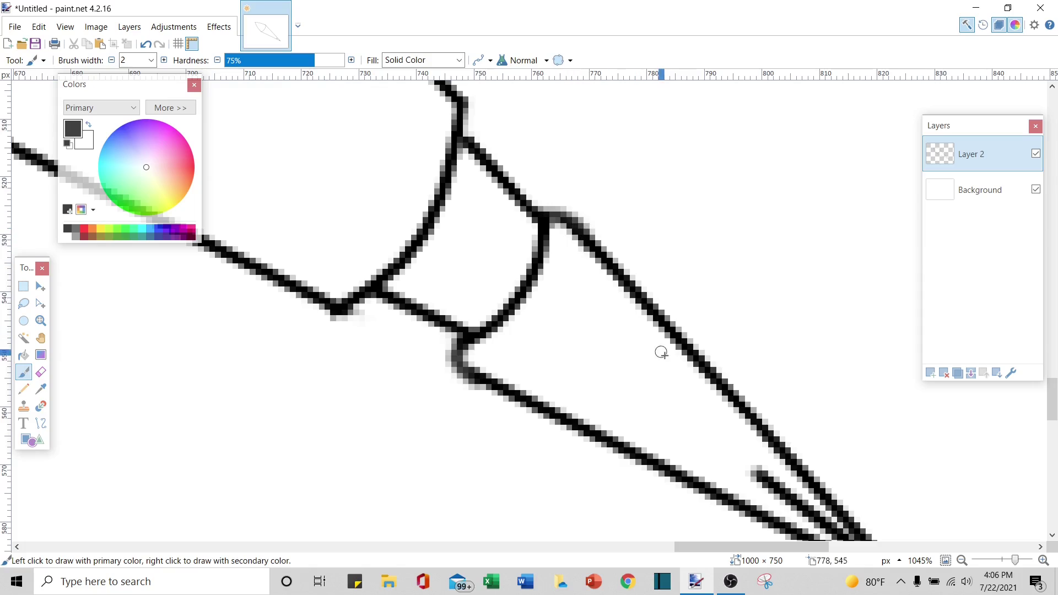
- Erase the leftover piece of centre line inside the tail cone near its lower-right vertex
scroll(666, 358, "up", 4)
scroll(666, 358, "down", 3)
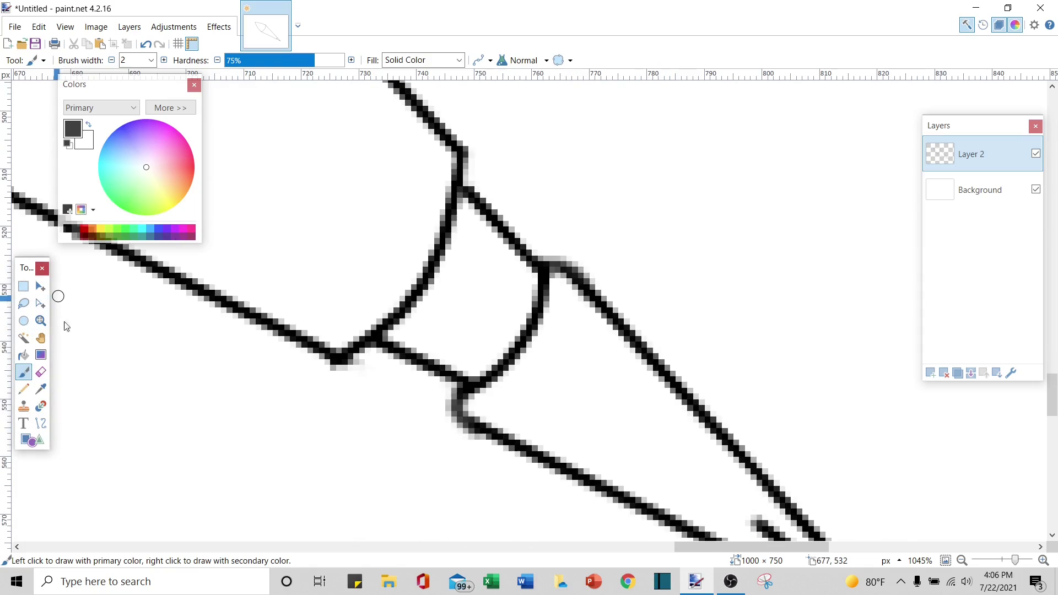
scroll(133, 336, "down", 3)
left_click(41, 372)
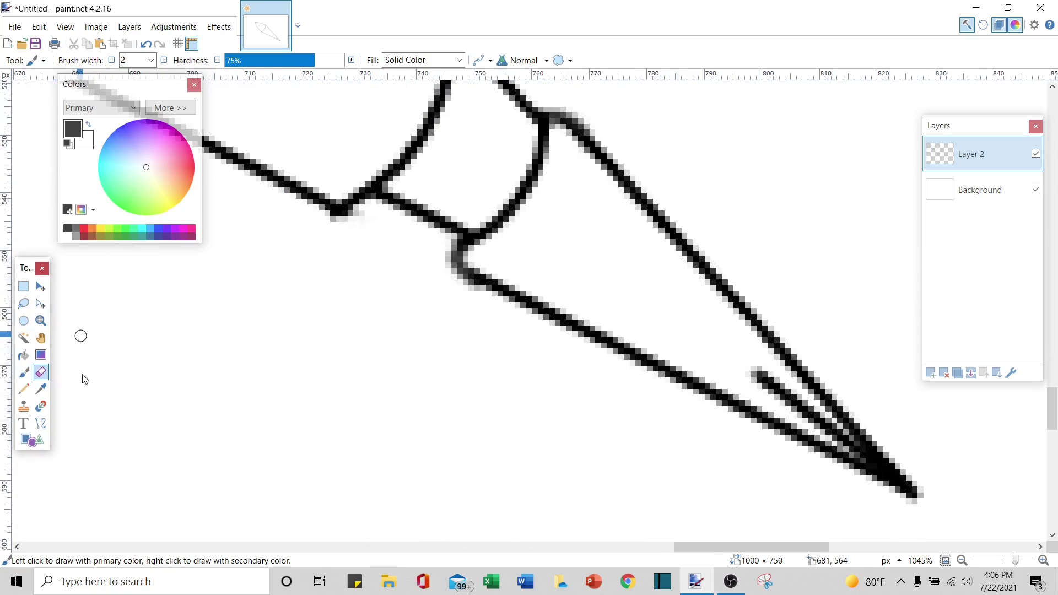
mouse_move(824, 421)
left_mouse_down()
mouse_move(846, 440)
mouse_move(762, 372)
mouse_move(832, 423)
mouse_move(767, 390)
mouse_move(758, 381)
mouse_move(864, 451)
mouse_move(758, 378)
left_mouse_up()
scroll(749, 322, "up", 4)
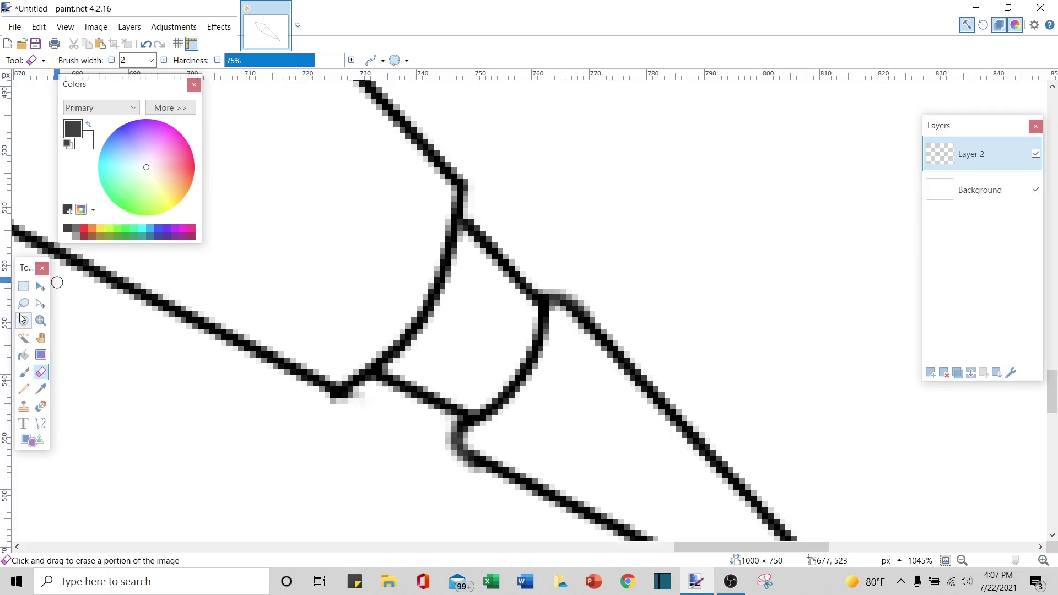
- Draw a rear fin on the body's upper edge from a horizontal line and a line about 73 pixels long back to the body's end
left_click(41, 320)
right_click(302, 324)
right_click(303, 324)
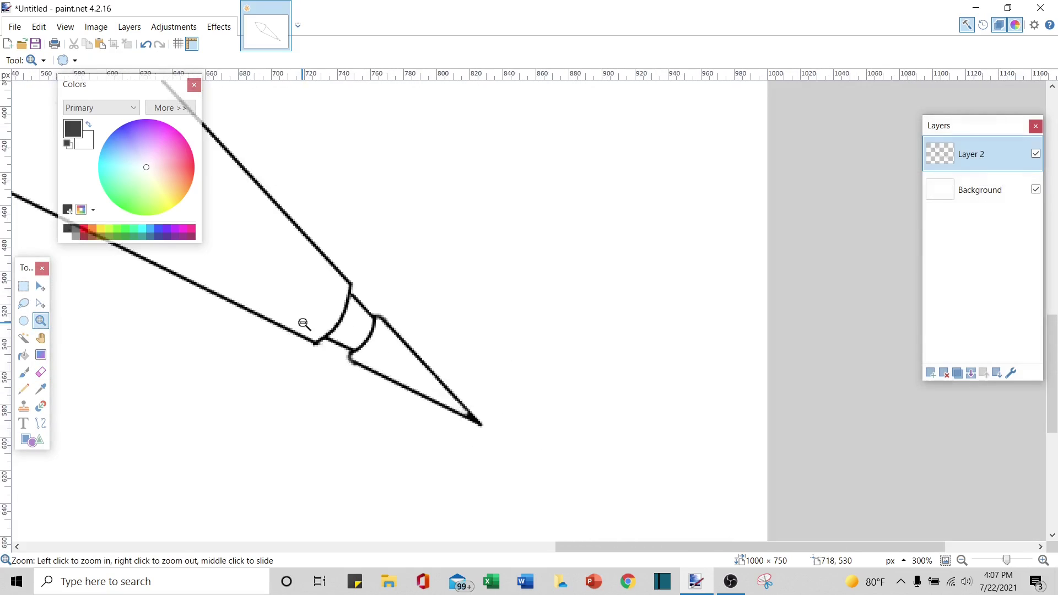
right_click(303, 323)
right_click(303, 323)
left_click_drag(615, 546, 501, 530)
scroll(498, 504, "up", 2)
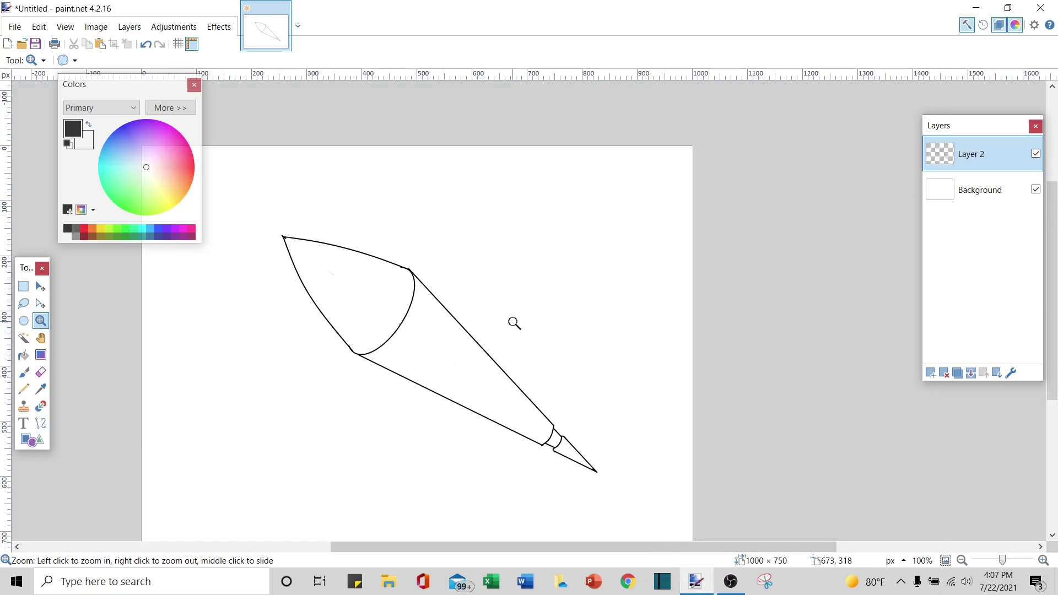
left_click(41, 424)
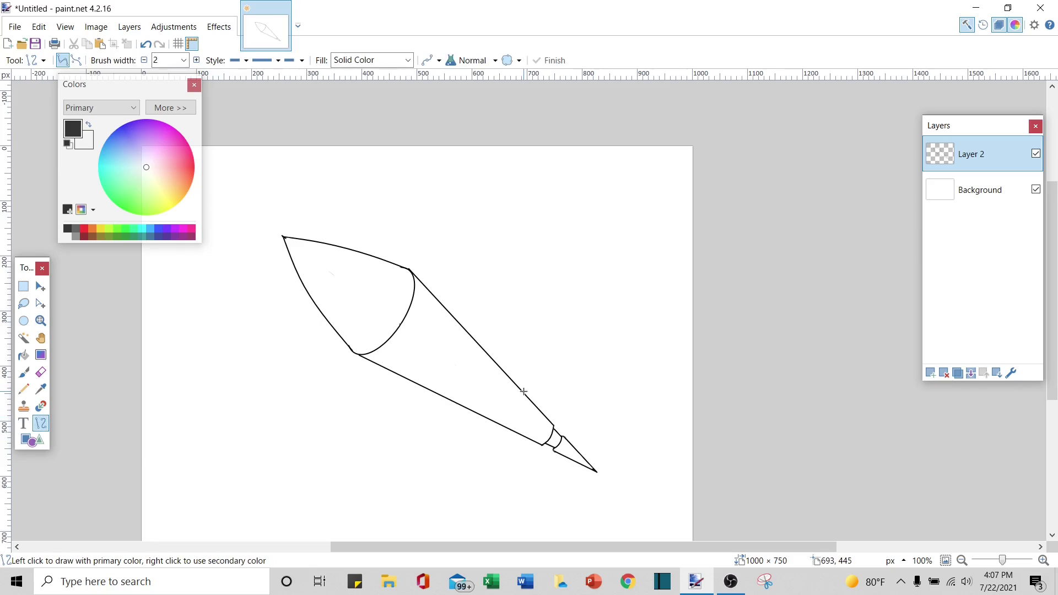
mouse_move(522, 392)
left_mouse_down()
mouse_move(575, 391)
mouse_move(558, 412)
left_mouse_up()
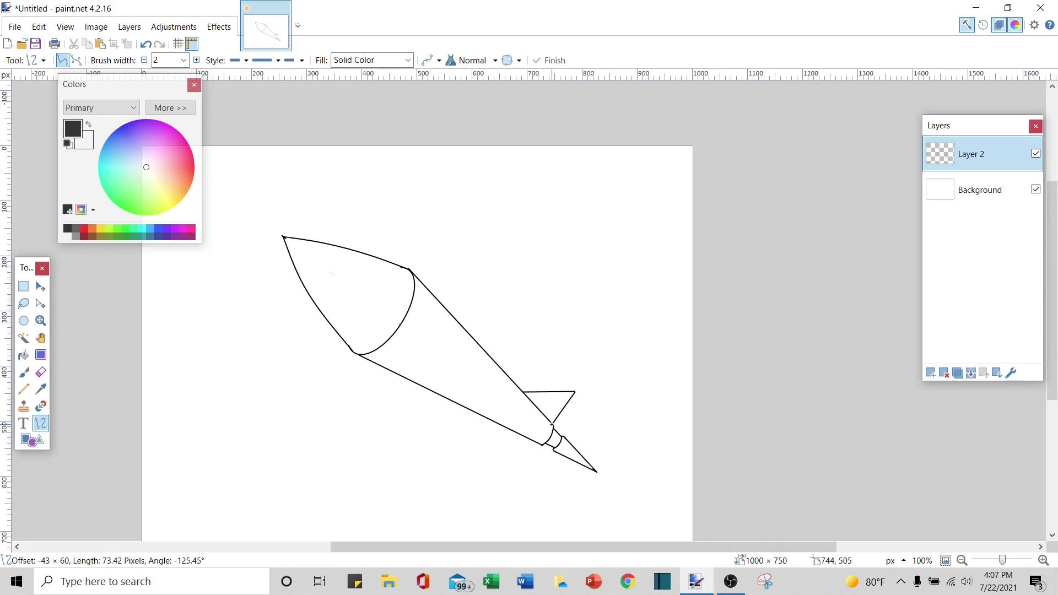
left_click_drag(553, 424, 553, 424)
key("Return")
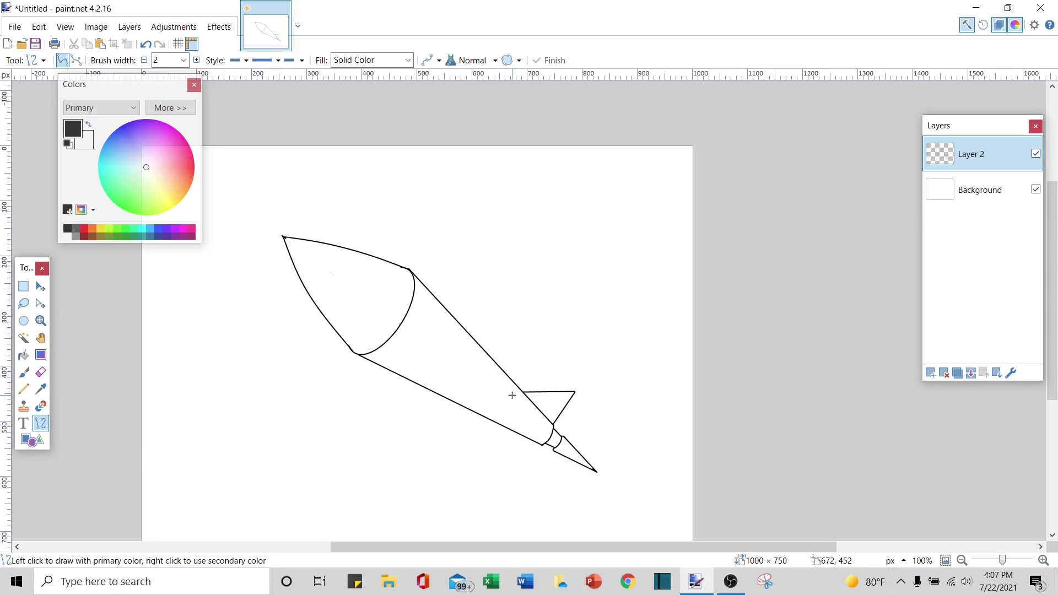
- Draw two pointed front fins with two lines each, one across the body's upper edge and one across its lower edge
mouse_move(513, 394)
left_mouse_down()
mouse_move(585, 417)
mouse_move(509, 440)
mouse_move(535, 474)
mouse_move(542, 437)
left_mouse_up()
key("Return")
key("Return")
key("Return")
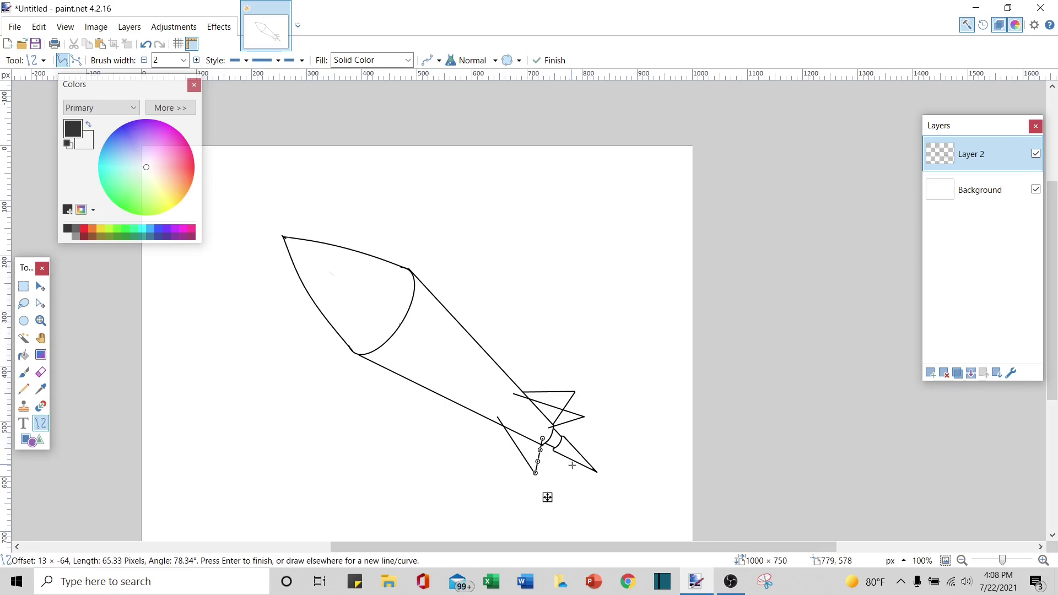
key("Return")
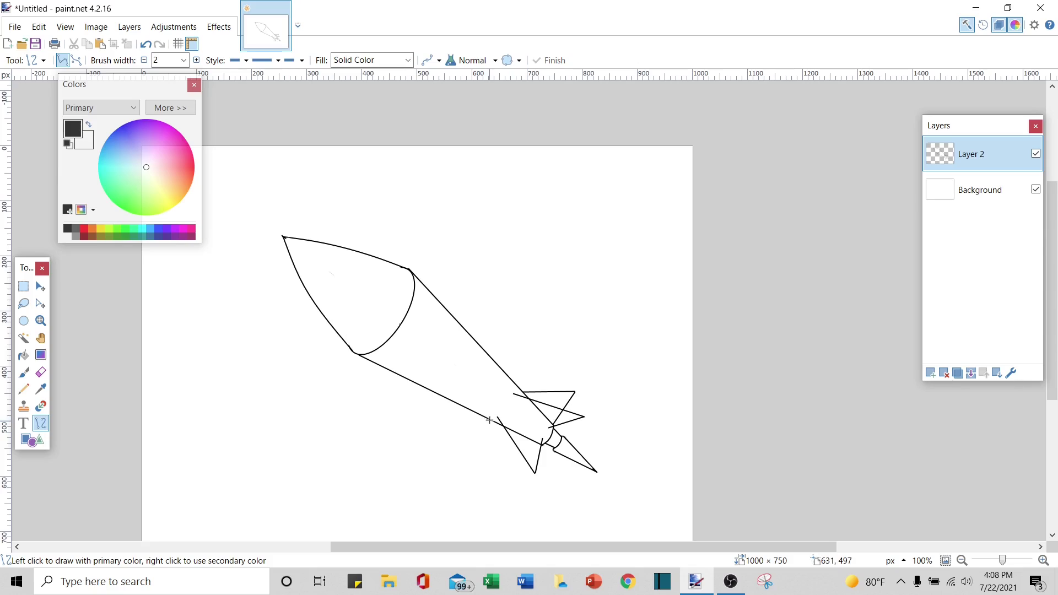
- Draw a small rear fin below the body's lower edge, ending with a line about 39 pixels long that meets the lower front fin
mouse_move(490, 420)
left_mouse_down()
mouse_move(495, 450)
mouse_move(509, 442)
left_mouse_up()
key("Return")
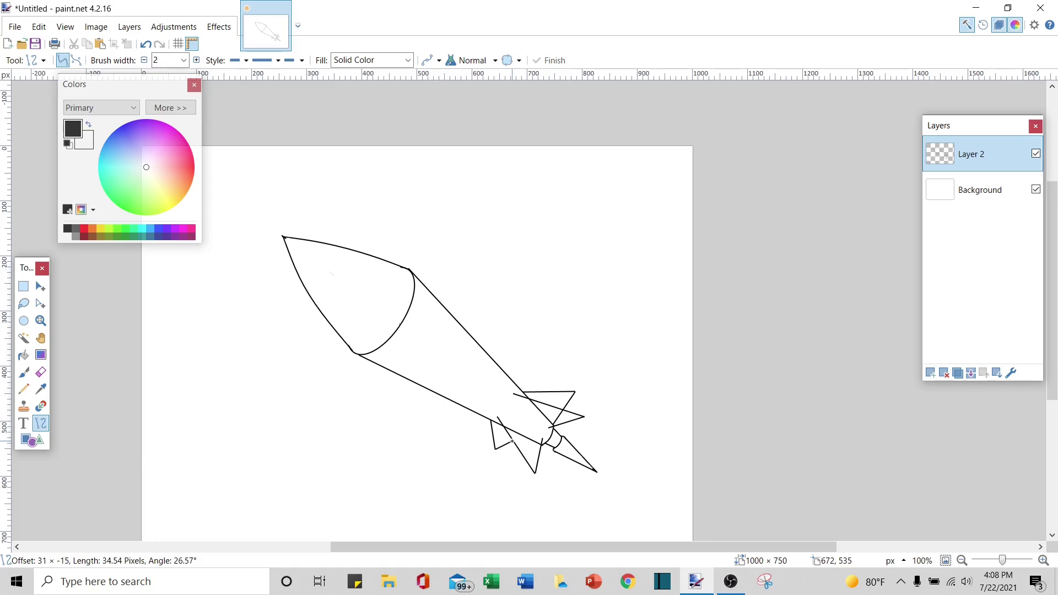
left_click_drag(514, 441, 514, 441)
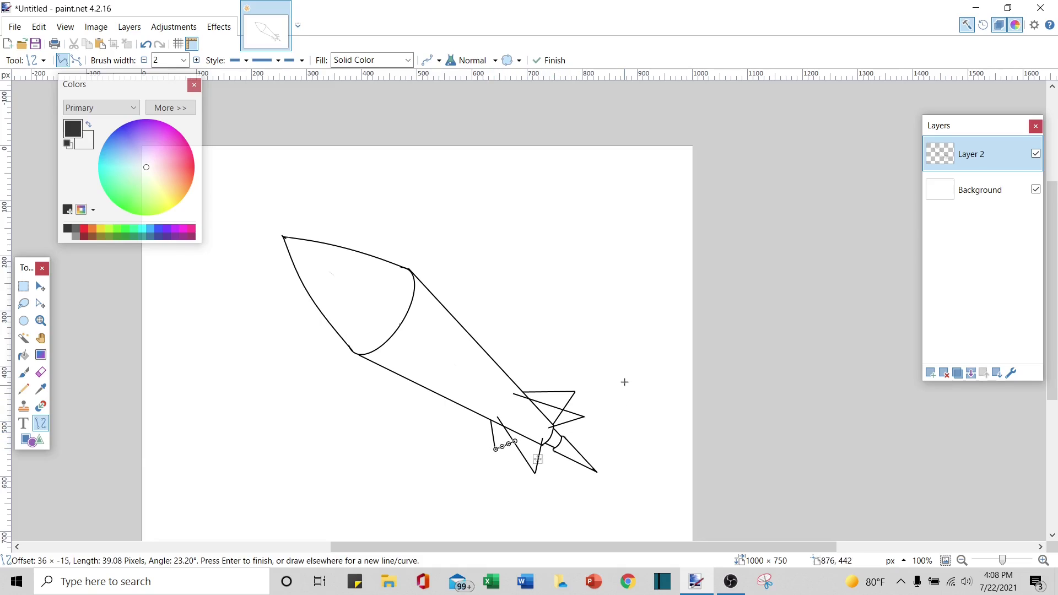
key("Return")
scroll(626, 407, "down", 1)
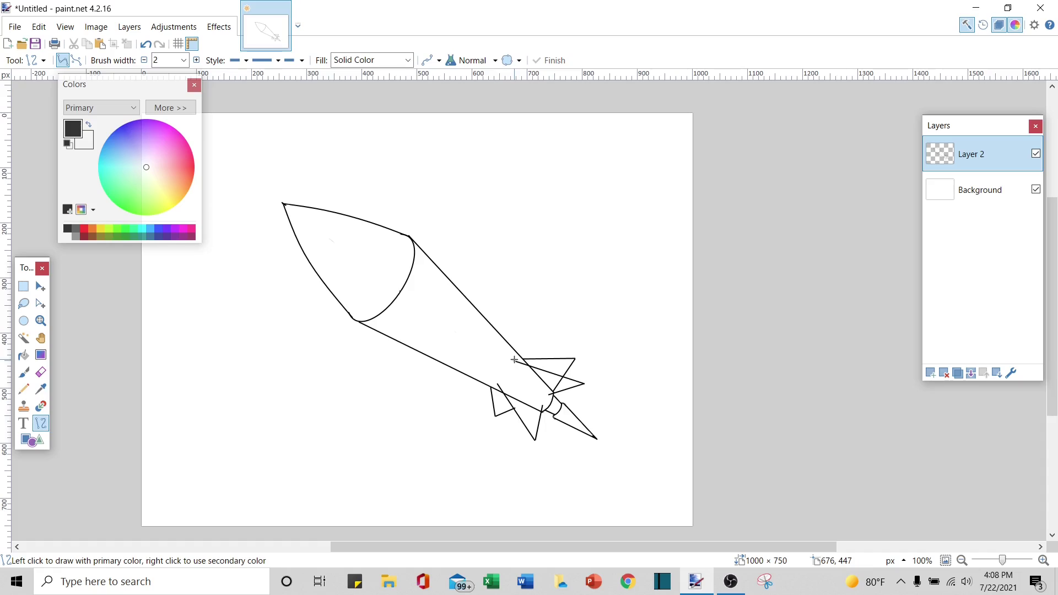
- Close the bases of the upper and lower front fins with curved lines across the body
mouse_move(513, 361)
left_mouse_down()
mouse_move(550, 396)
mouse_move(520, 372)
left_mouse_up()
key("Return")
mouse_move(498, 384)
left_mouse_down()
mouse_move(546, 408)
mouse_move(514, 388)
left_mouse_up()
key("Return")
- With a 10-pixel eraser, remove the part of the body's lower edge that crosses the lower front fin
left_click(40, 320)
left_click_drag(464, 329, 614, 468)
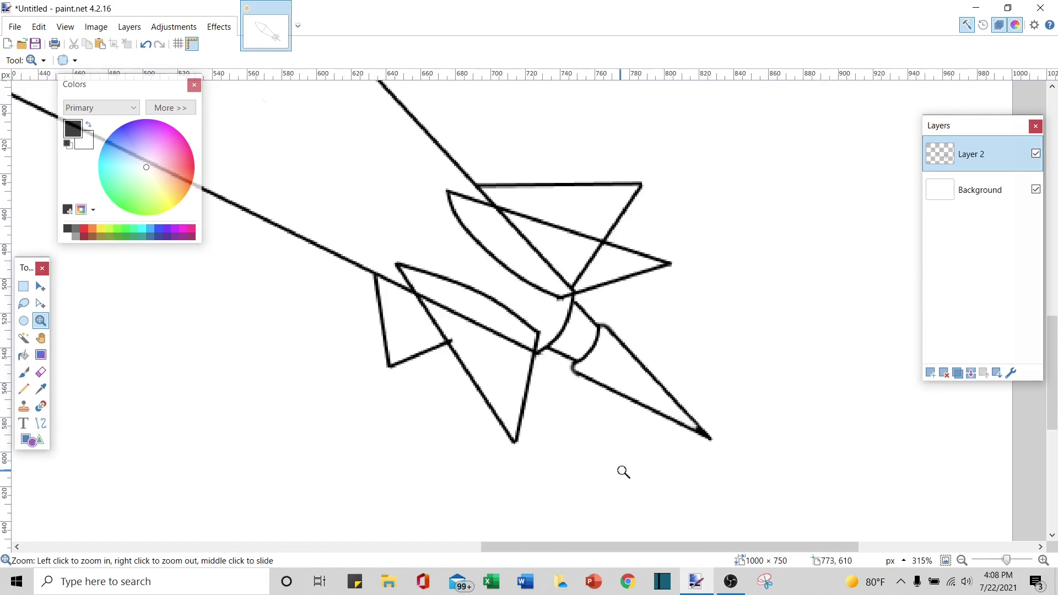
left_click(40, 372)
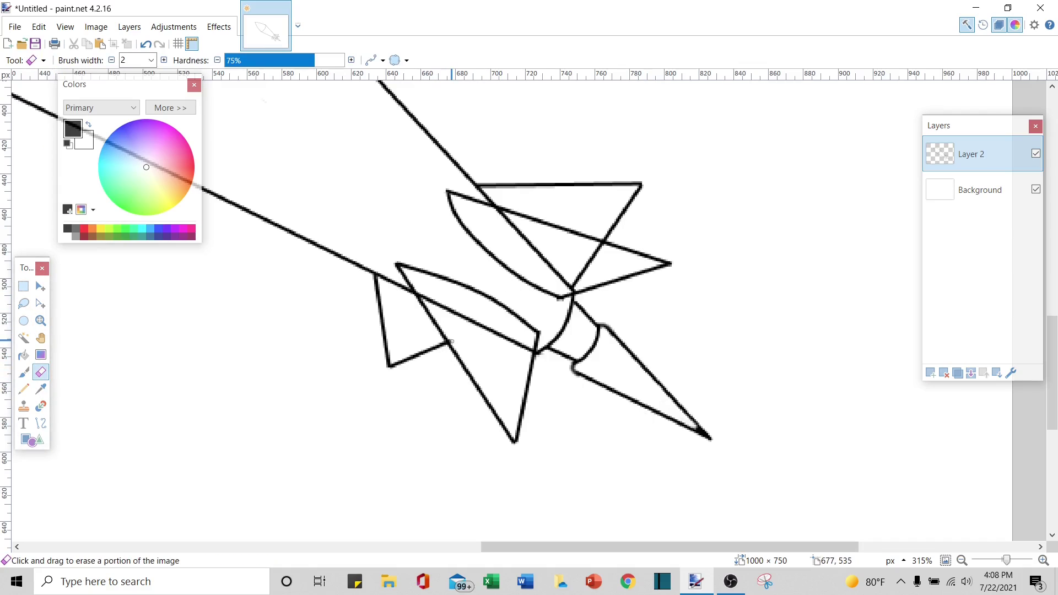
left_click(151, 60)
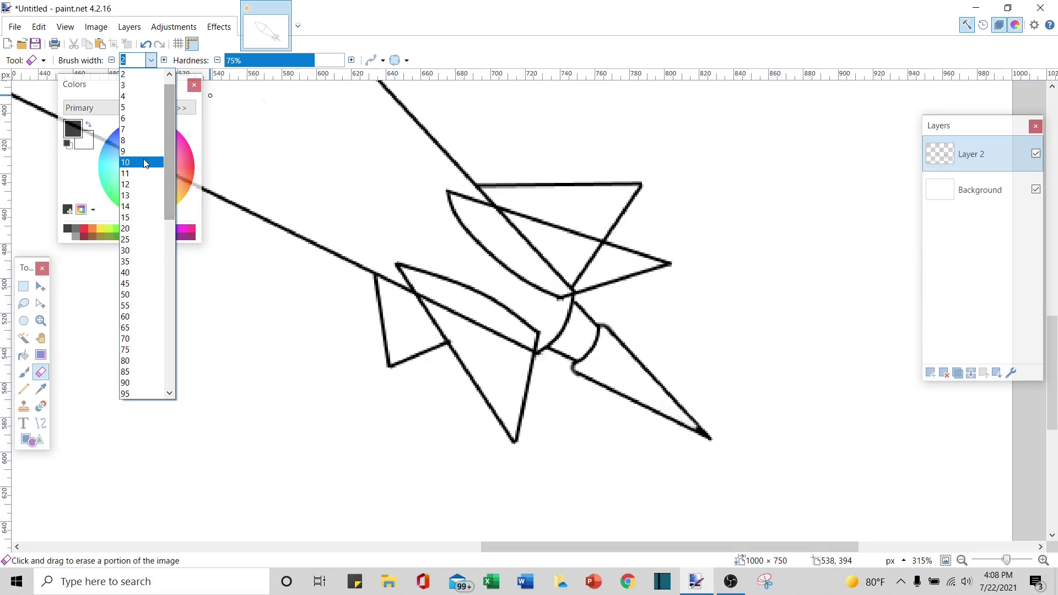
left_click(144, 162)
left_click_drag(432, 292, 525, 348)
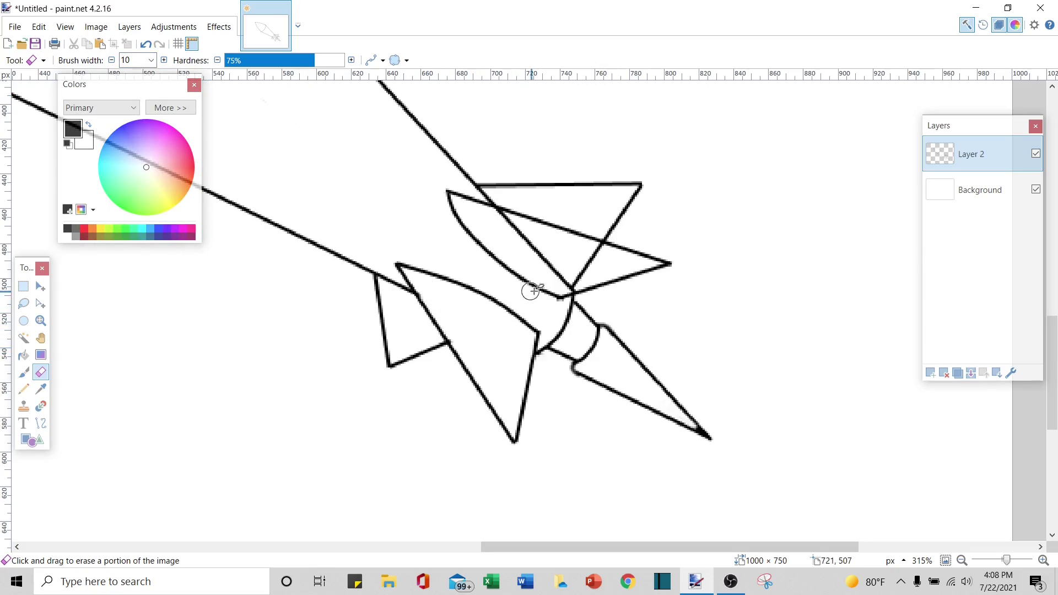
- Erase the parts of the body's upper edge and the rear fin's line that cross the upper front fin, undoing a first pass
mouse_move(531, 291)
left_mouse_down()
mouse_move(569, 280)
mouse_move(506, 218)
left_mouse_up()
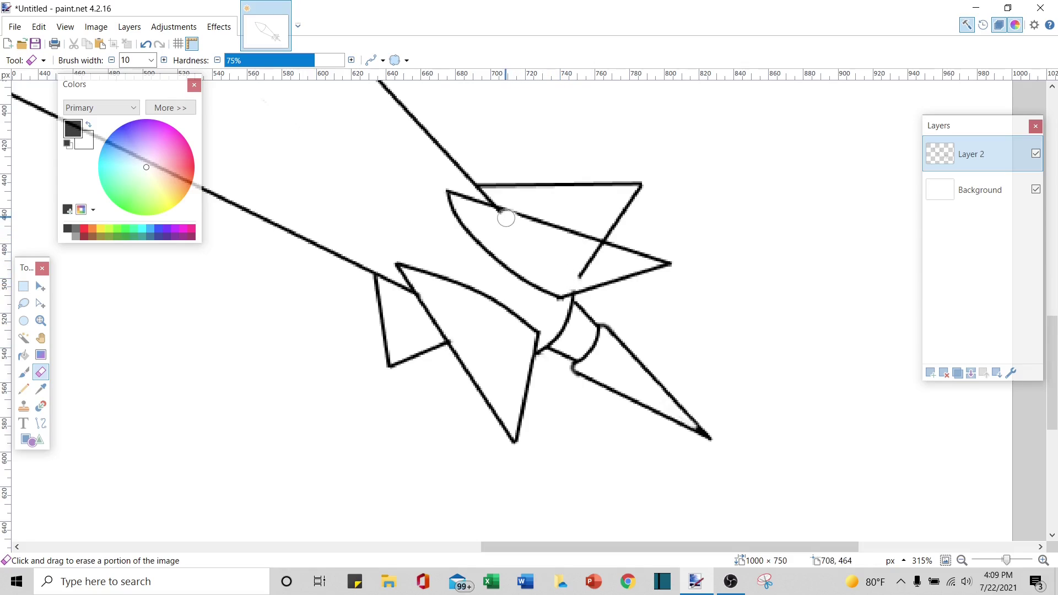
left_click(146, 44)
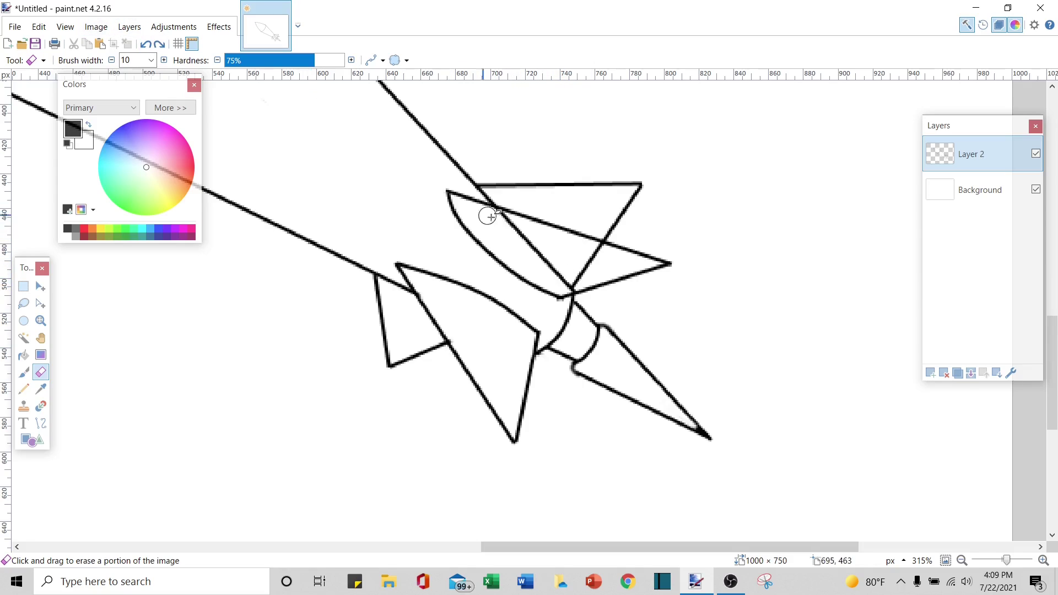
mouse_move(497, 211)
left_mouse_down()
mouse_move(570, 283)
mouse_move(594, 256)
left_mouse_up()
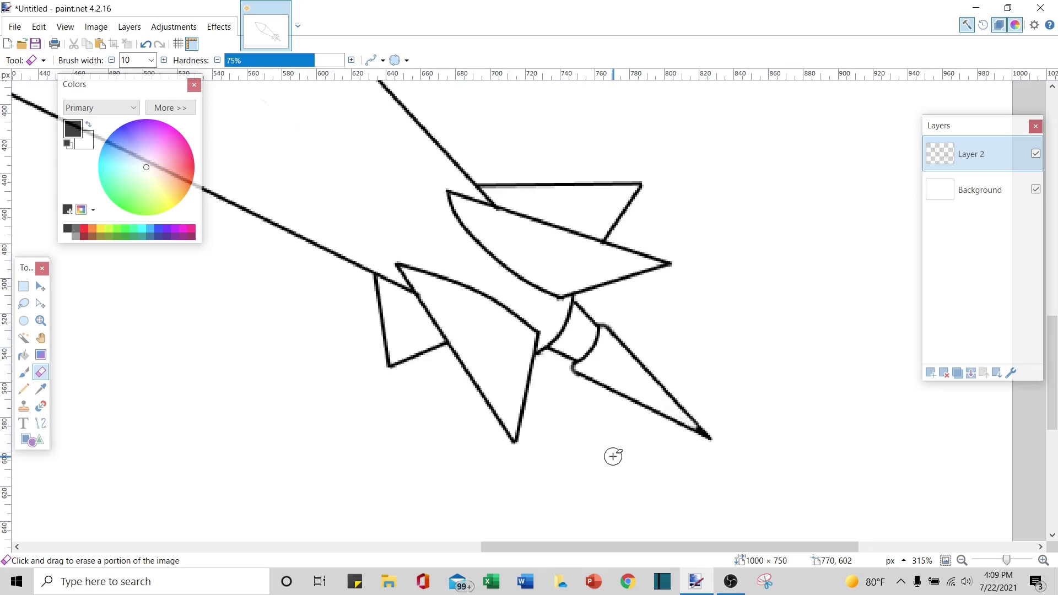
scroll(613, 456, "up", 3)
left_click(41, 321)
right_click(406, 295)
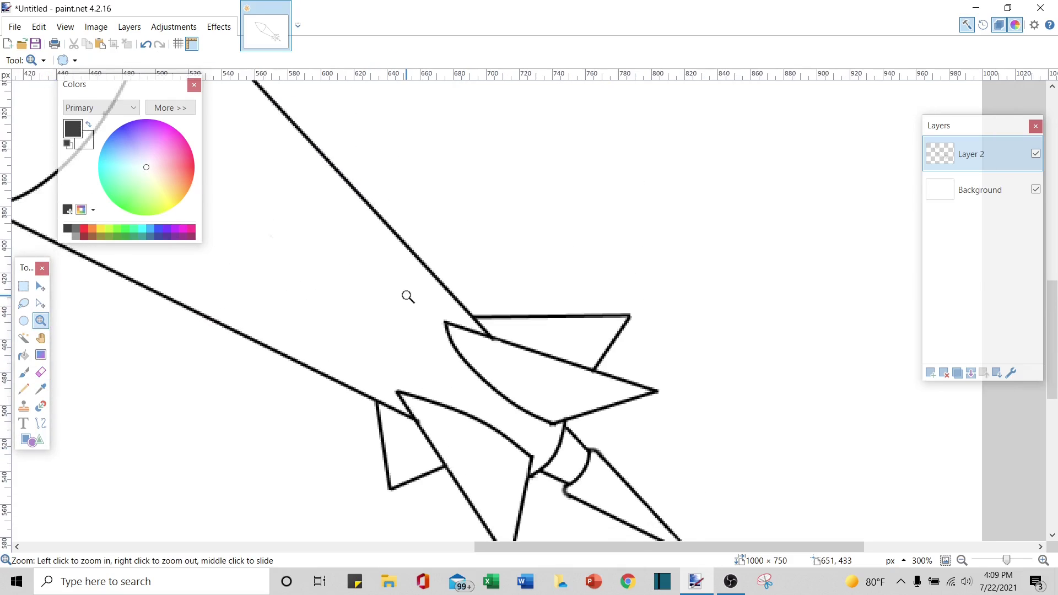
- Draw a 2-pixel-wide elliptical window about 41 by 66 pixels inside the nose cone, rotated to follow the rocket's slant
right_click(407, 296)
right_click(408, 296)
left_click_drag(807, 547, 720, 525)
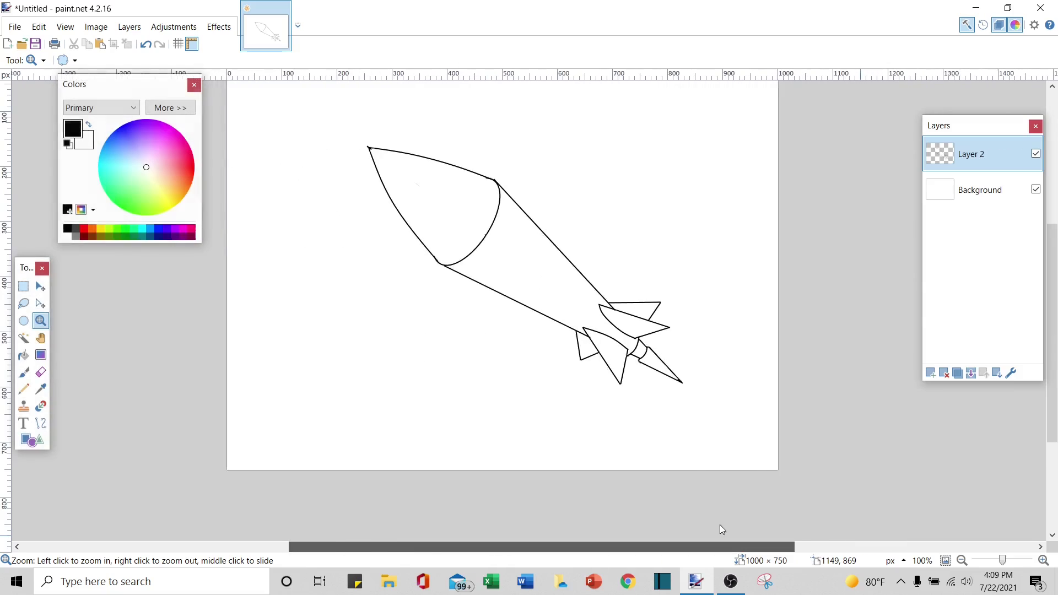
scroll(720, 524, "up", 3)
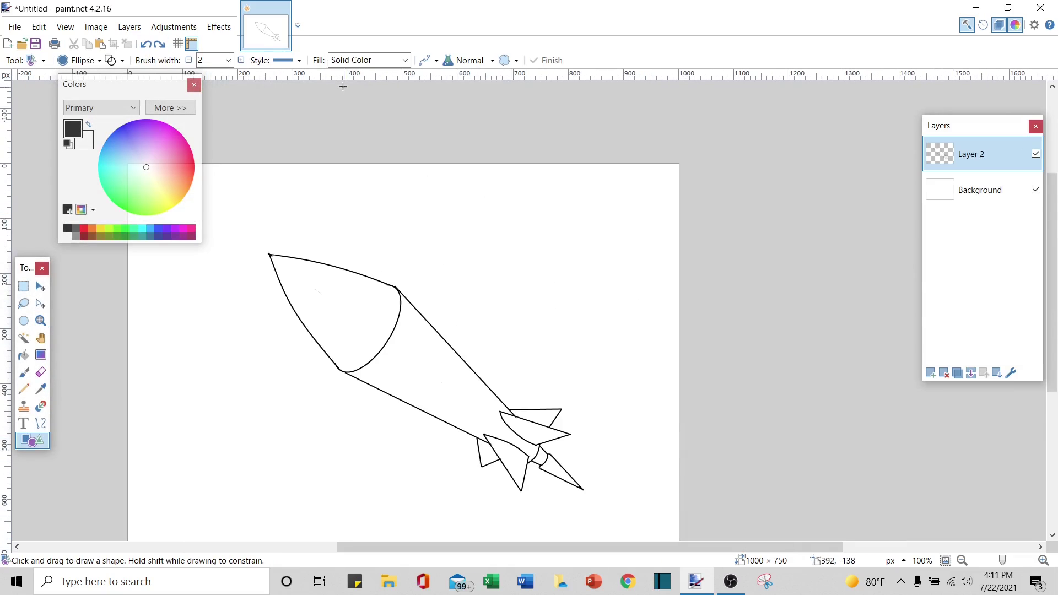
key("e")
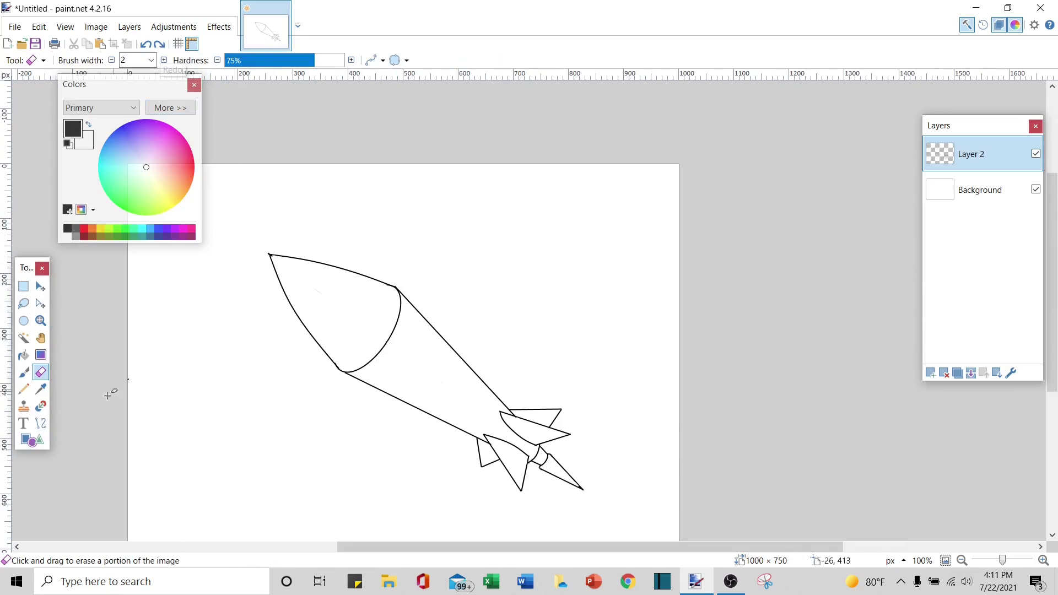
left_click(31, 444)
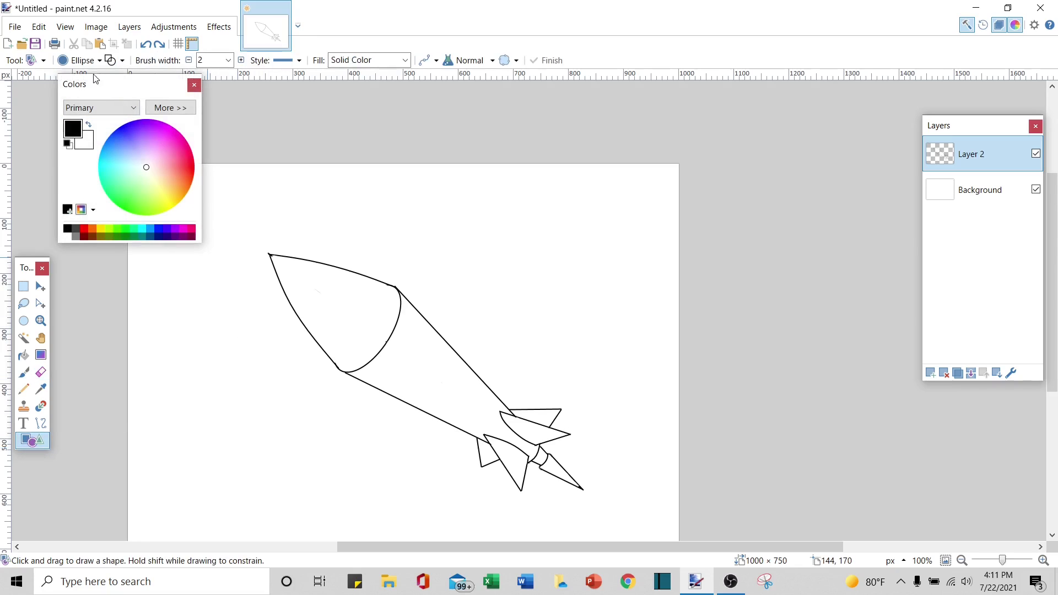
left_click_drag(324, 300, 347, 336)
mouse_move(355, 293)
left_mouse_down()
mouse_move(332, 281)
mouse_move(331, 309)
mouse_move(347, 282)
left_mouse_up()
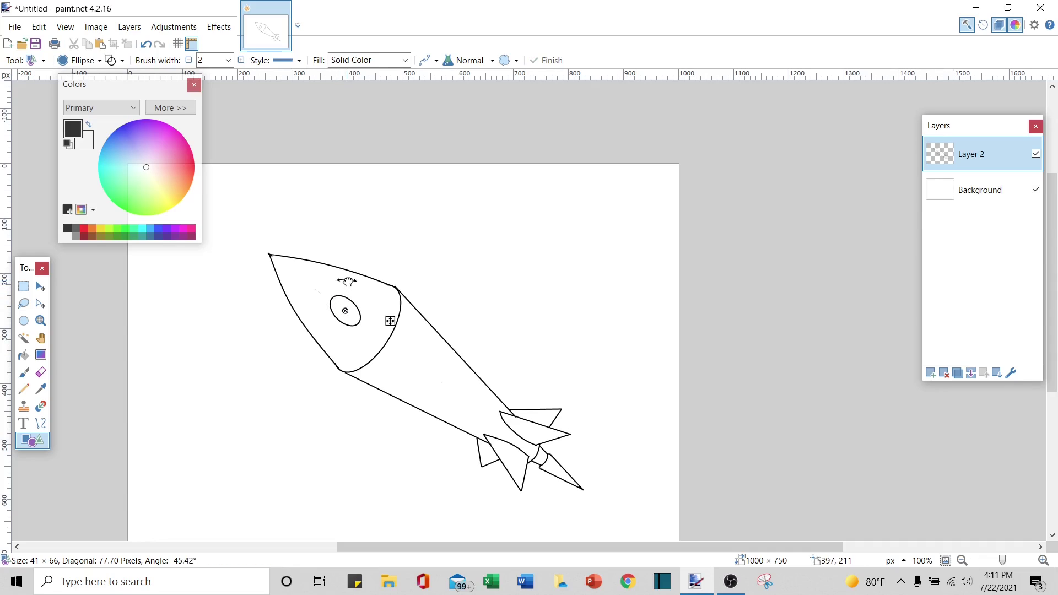
left_click(431, 252)
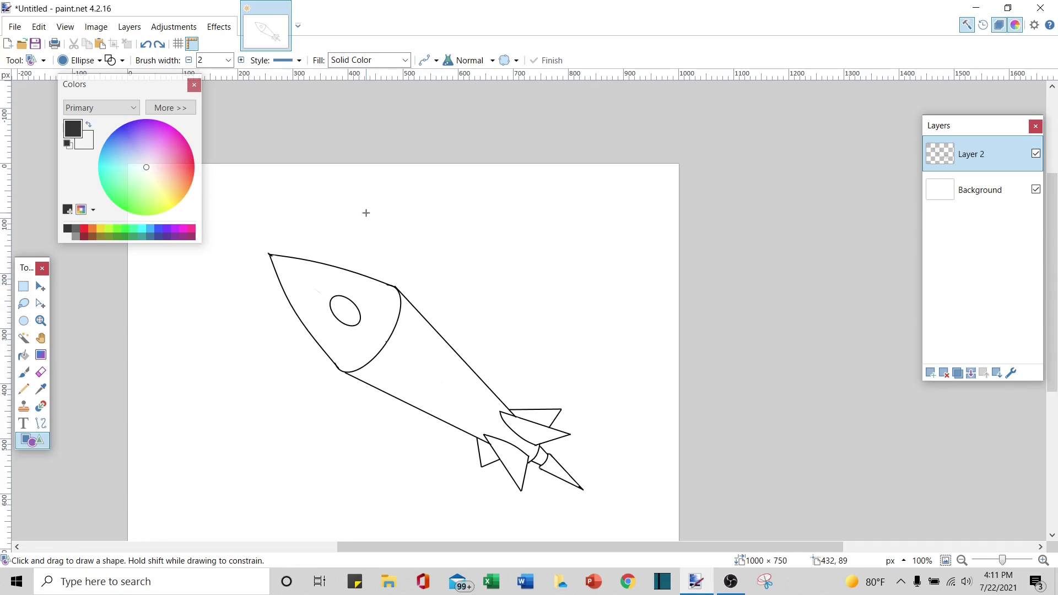
- Draw a narrow elliptical window and position and rotate it so it straddles the nose's upper edge
left_click_drag(366, 213, 379, 239)
left_click_drag(380, 201, 349, 246)
mouse_move(376, 284)
left_mouse_down()
mouse_move(367, 270)
mouse_move(357, 277)
left_mouse_up()
key("Return")
- Draw a tilted elliptical window about 25 by 49 pixels on the nose's lower edge and another about 45 by 34 pixels on the body
mouse_move(262, 332)
left_mouse_down()
mouse_move(280, 366)
mouse_move(245, 344)
mouse_move(305, 353)
mouse_move(318, 320)
left_mouse_up()
key("Return")
left_click_drag(320, 320, 320, 320)
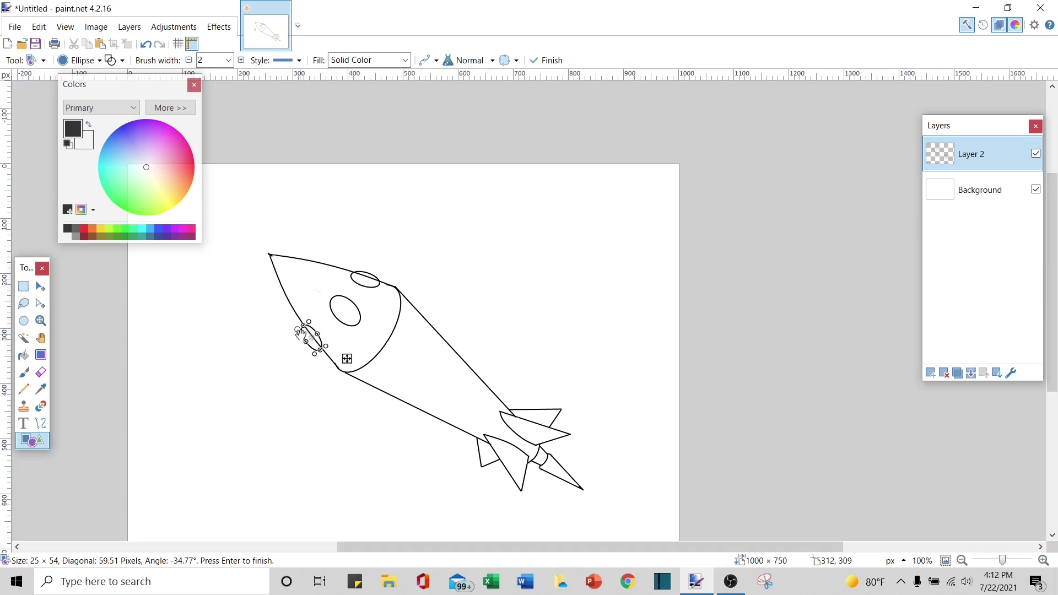
key("Return")
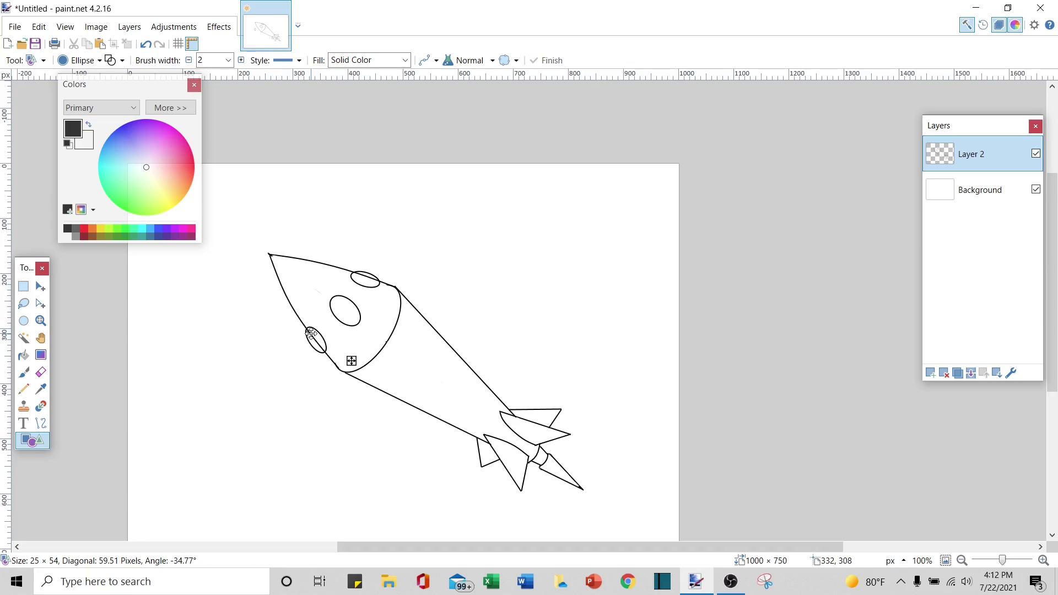
left_click_drag(311, 333, 326, 354)
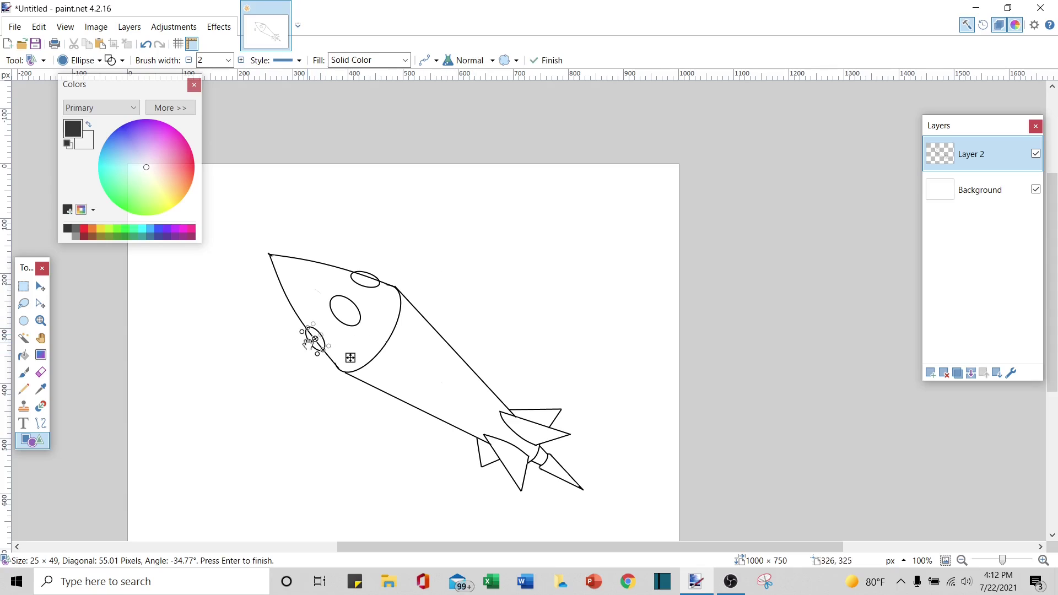
key("Return")
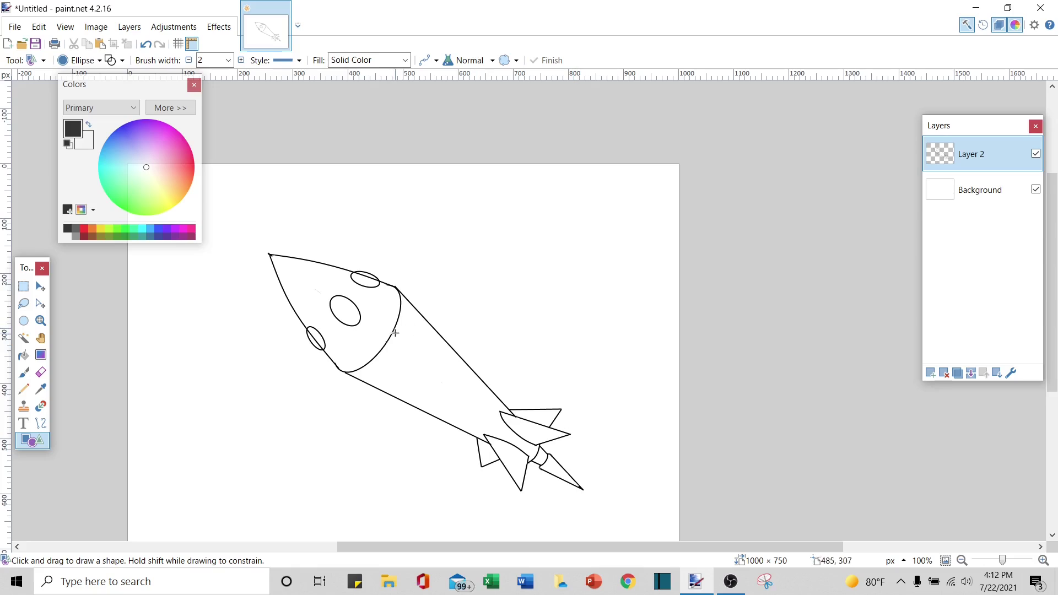
mouse_move(398, 352)
left_mouse_down()
mouse_move(431, 380)
mouse_move(432, 353)
mouse_move(424, 368)
mouse_move(417, 358)
mouse_move(425, 371)
mouse_move(421, 348)
mouse_move(413, 363)
left_mouse_up()
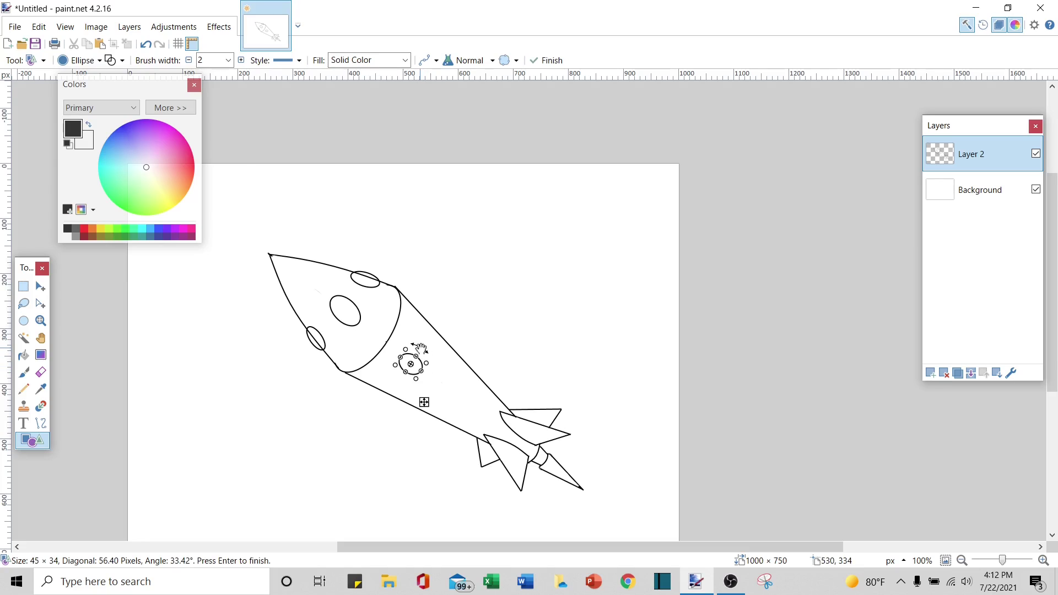
- Draw a 2-pixel line inside each of the nose's two edge windows, running parallel to the rocket's edge
left_click(41, 320)
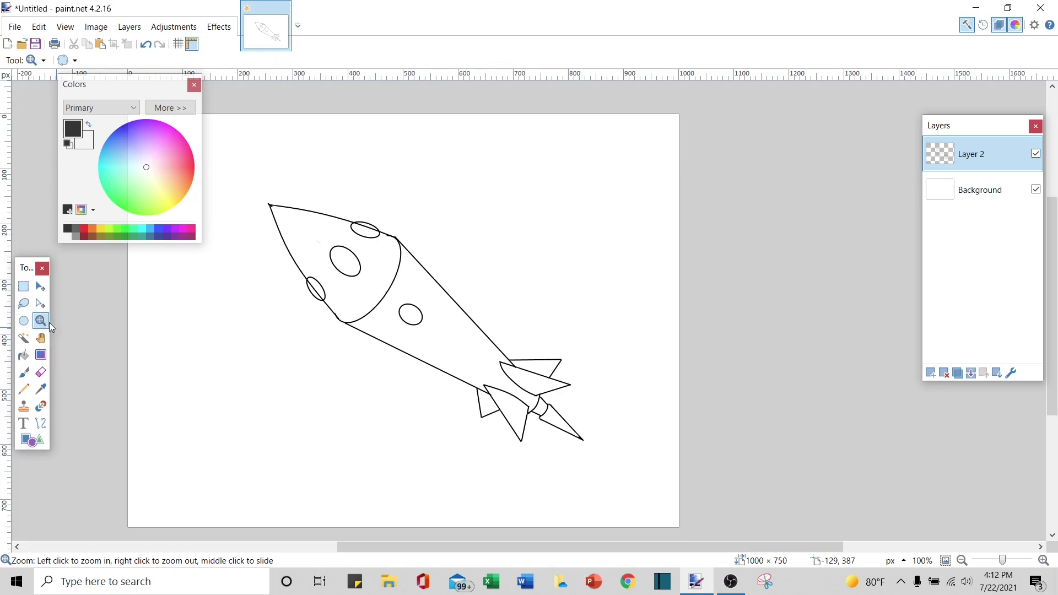
left_click_drag(340, 310, 341, 311)
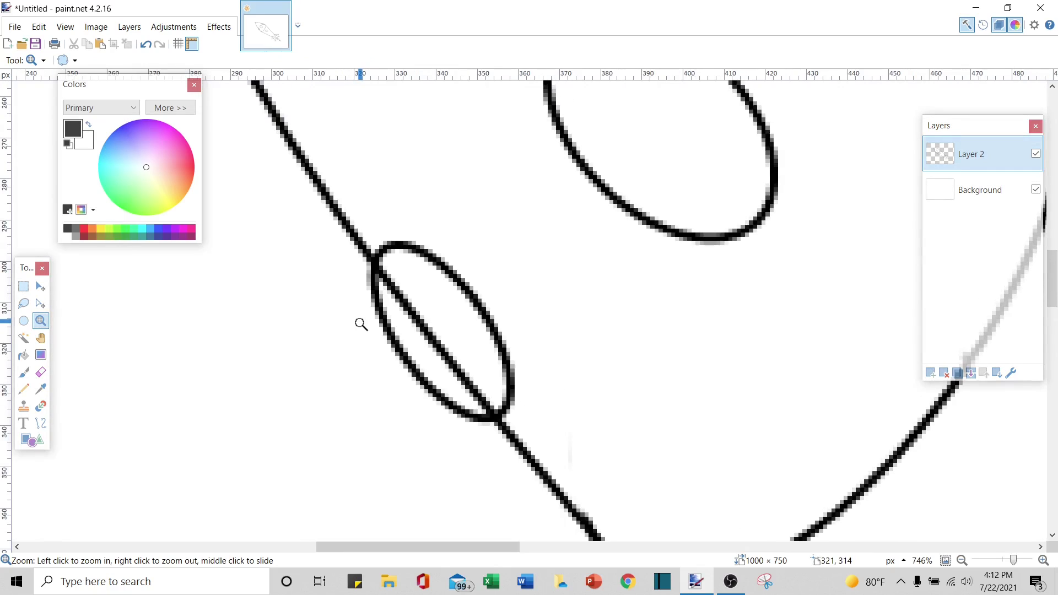
left_click(41, 424)
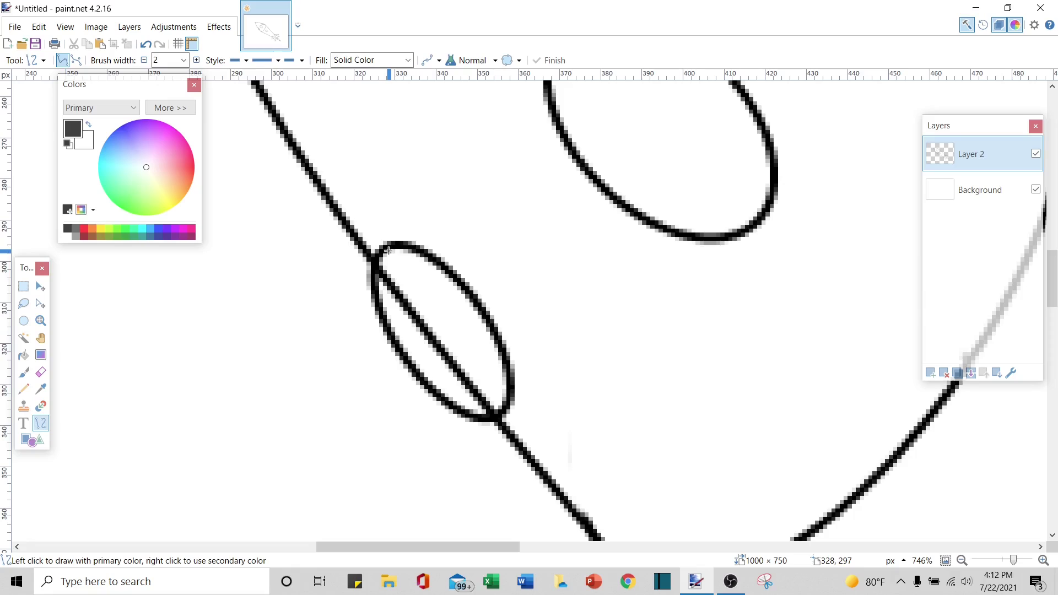
left_click_drag(388, 251, 507, 383)
key("Return")
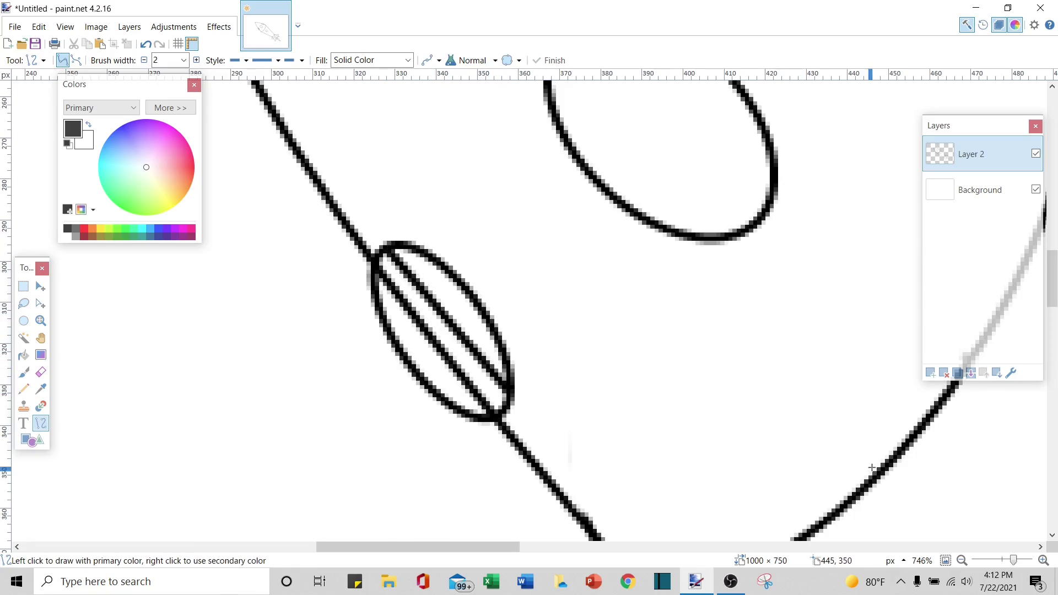
scroll(872, 454, "up", 5)
scroll(872, 454, "up", 1)
left_click_drag(706, 338, 913, 412)
key("Return")
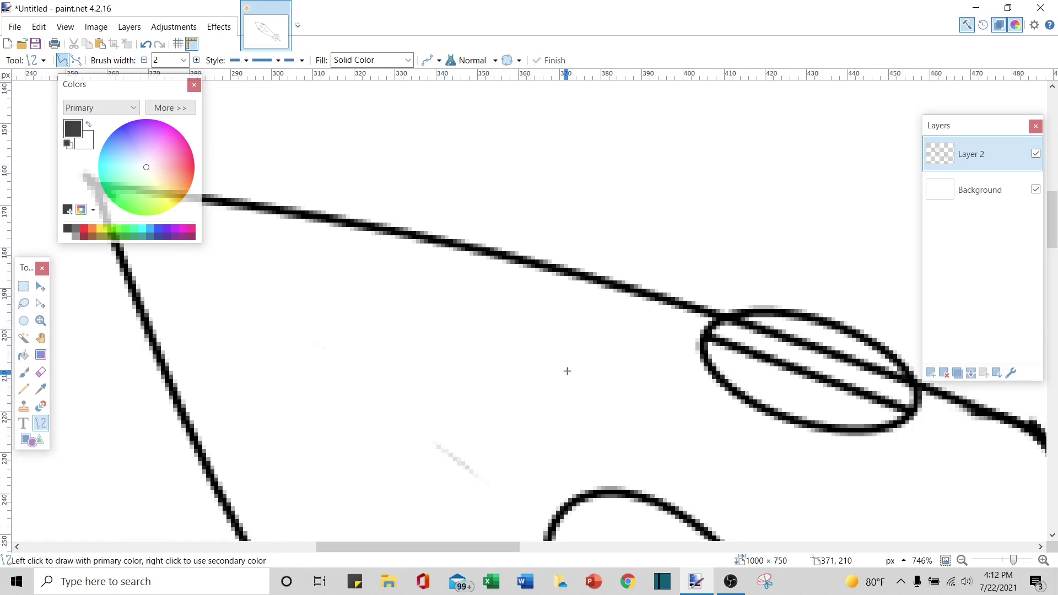
- Draw slanted 2-pixel lines across the upper front fin and the upper rear fin to mark off their tips
scroll(580, 370, "down", 6)
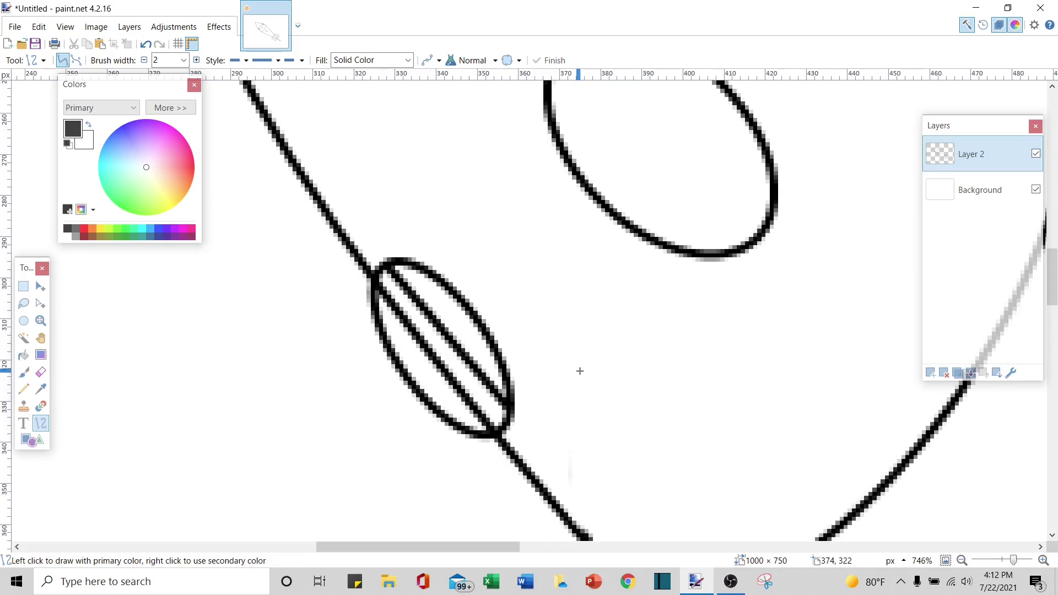
scroll(603, 372, "up", 1)
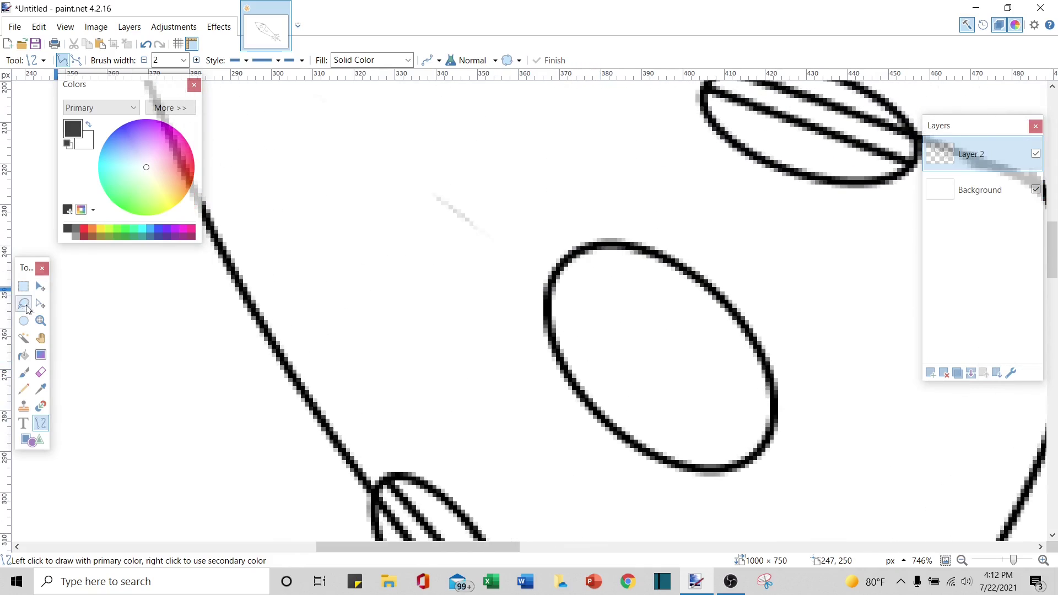
left_click(41, 320)
right_click(442, 348)
right_click(442, 348)
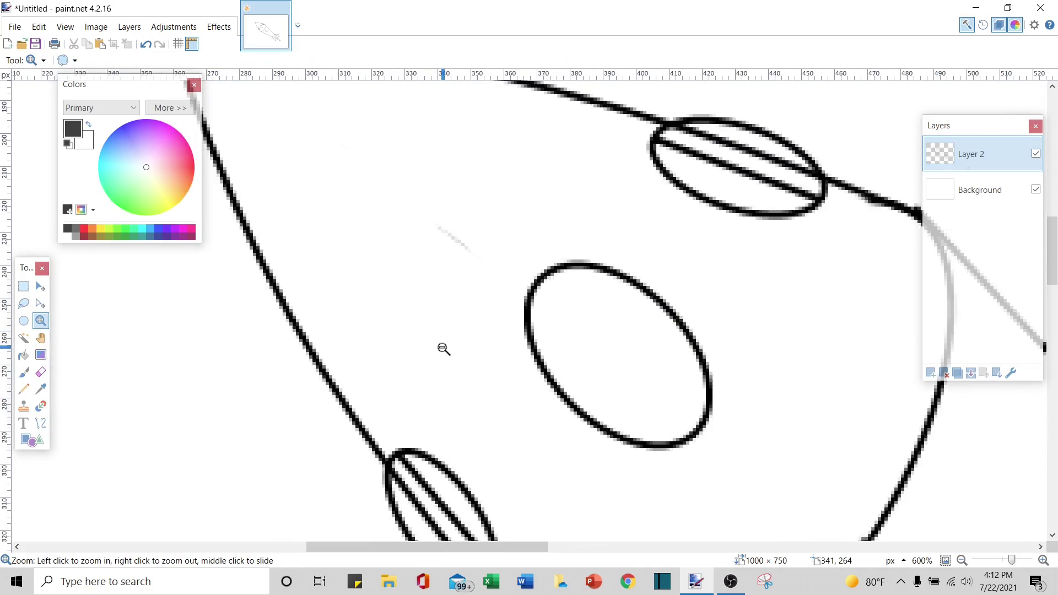
right_click(443, 348)
right_click(442, 348)
right_click(442, 348)
right_click(443, 348)
right_click(442, 348)
right_click(443, 348)
right_click(442, 349)
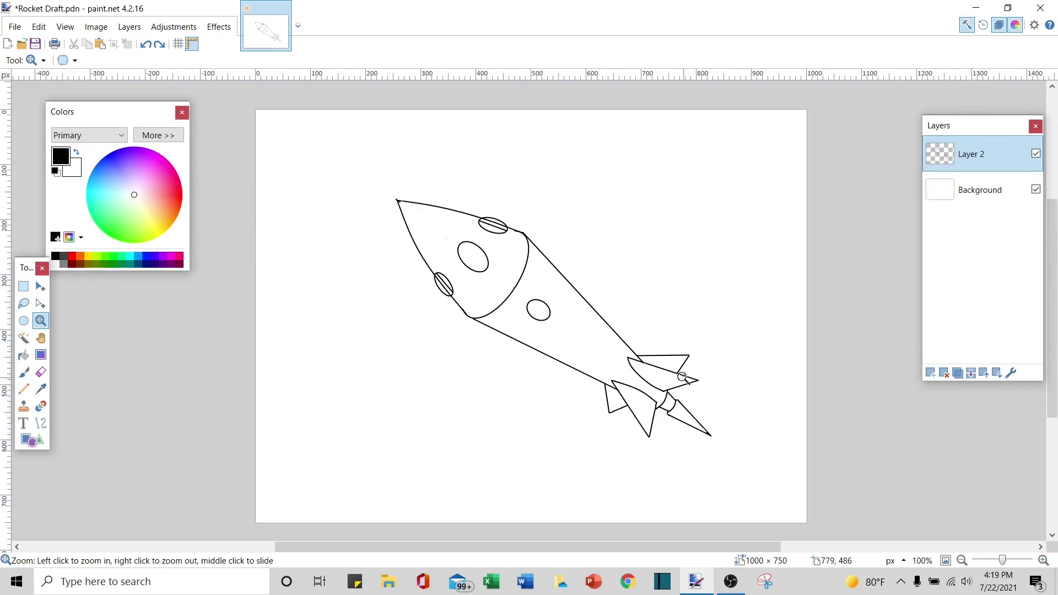
left_click_drag(605, 343, 732, 454)
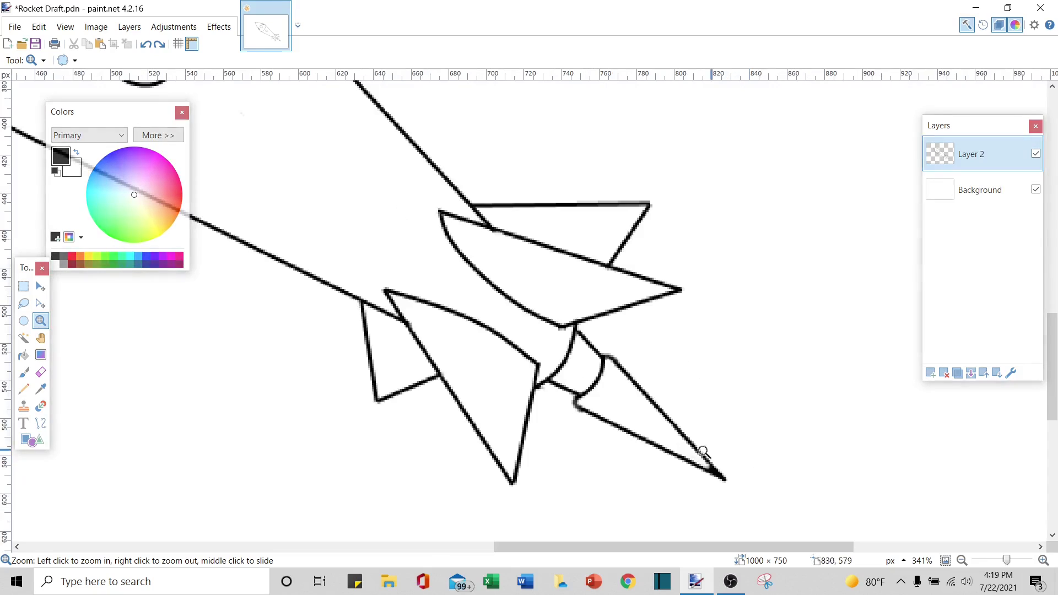
left_click(41, 423)
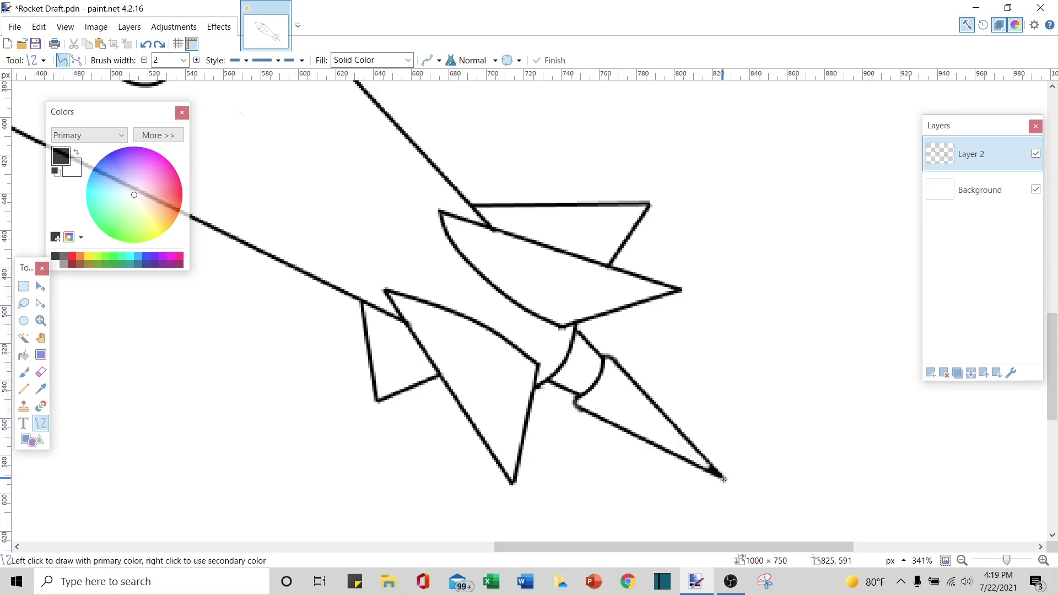
left_click_drag(545, 247, 620, 310)
key("Return")
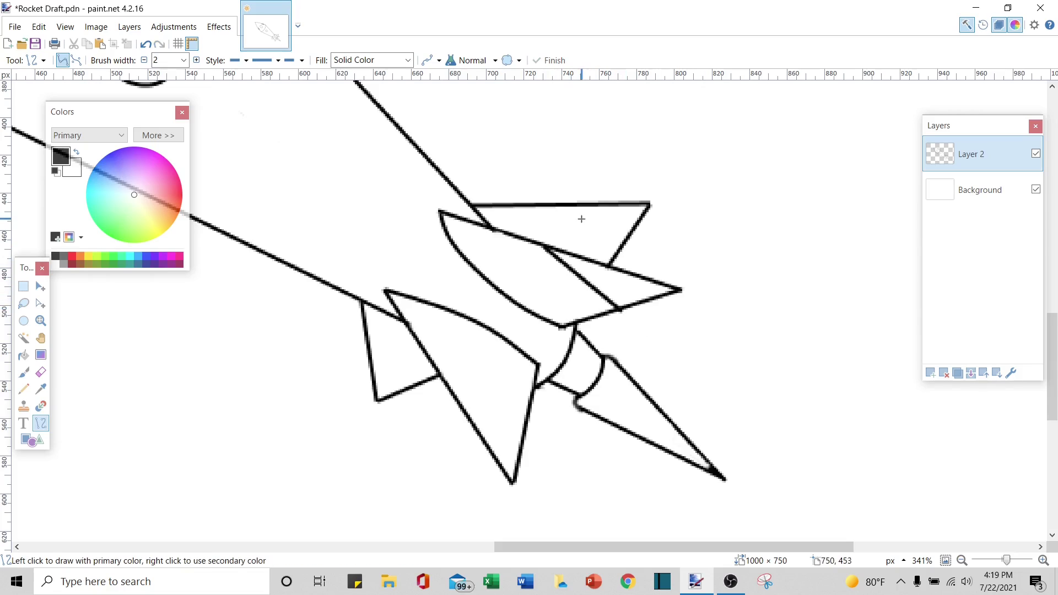
left_click_drag(575, 205, 616, 249)
key("Return")
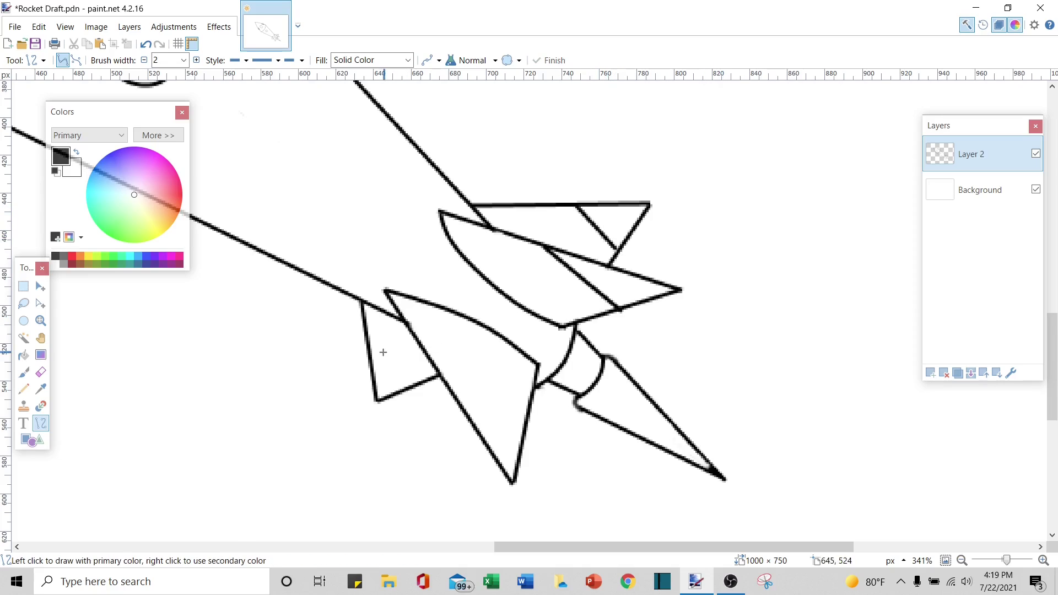
- Draw slanted lines across the lower rear fin and the lower front fin to mark off their tips
left_click_drag(369, 348, 528, 414)
key("Return")
key("Return")
scroll(840, 380, "up", 4)
scroll(837, 380, "down", 5)
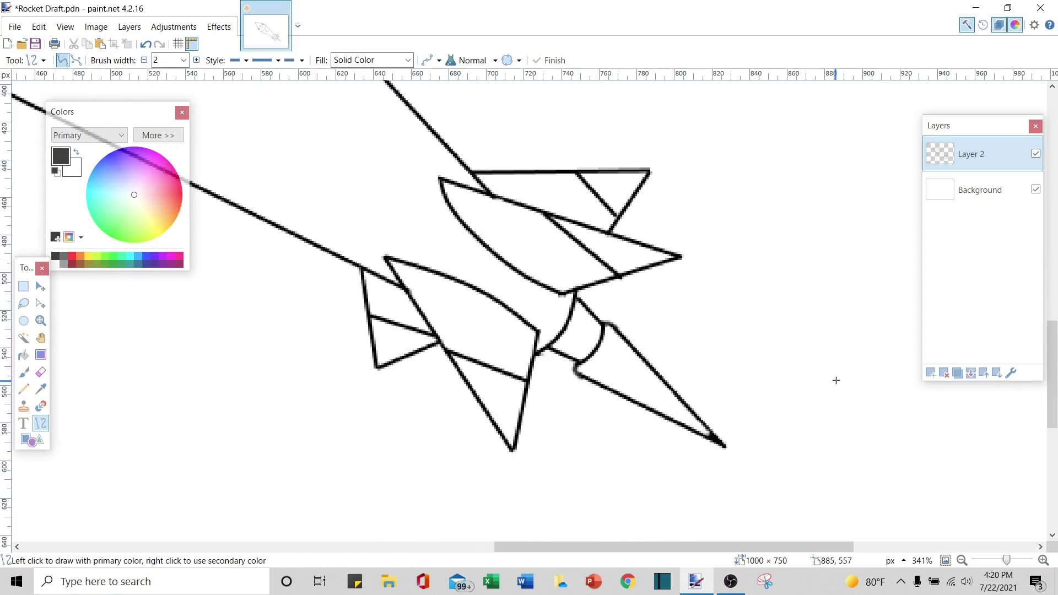
scroll(835, 380, "up", 4)
scroll(848, 377, "up", 1)
scroll(545, 347, "down", 3)
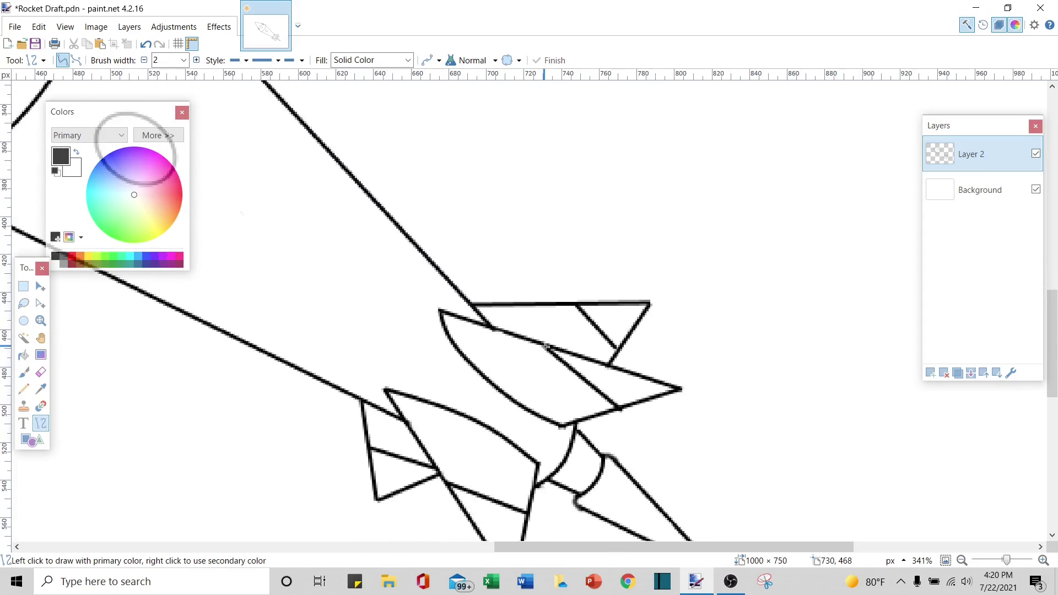